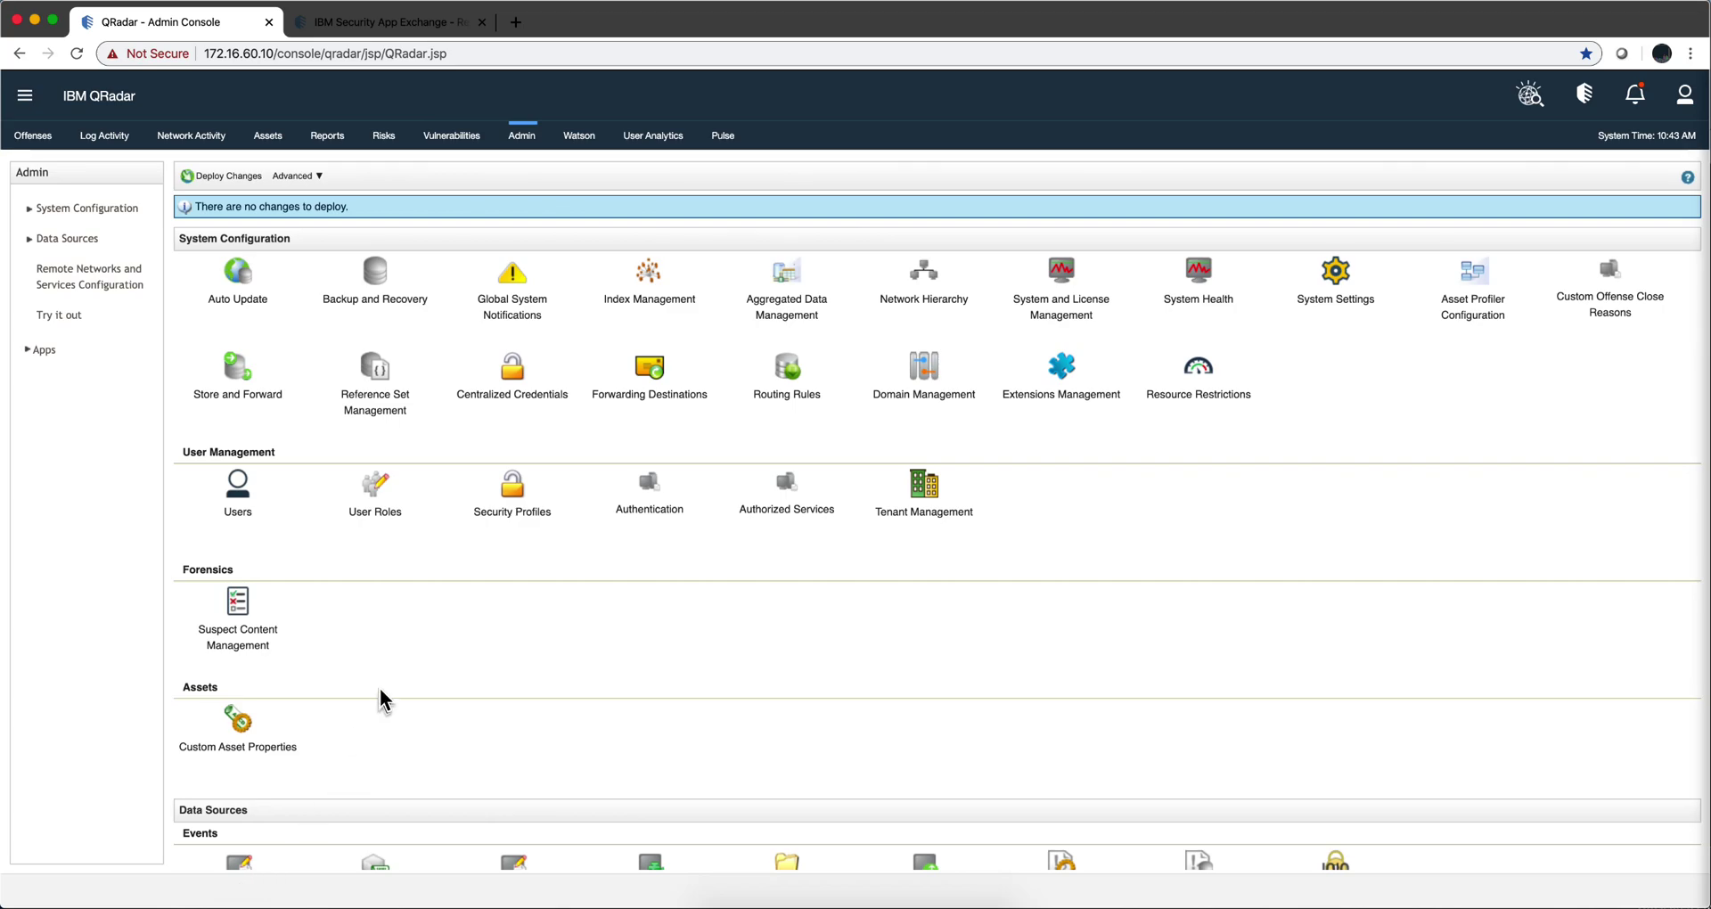
- View the list of reference sets in Reference Set Management, and close its window
{"action": "left_click", "coordinate": [390, 403]}
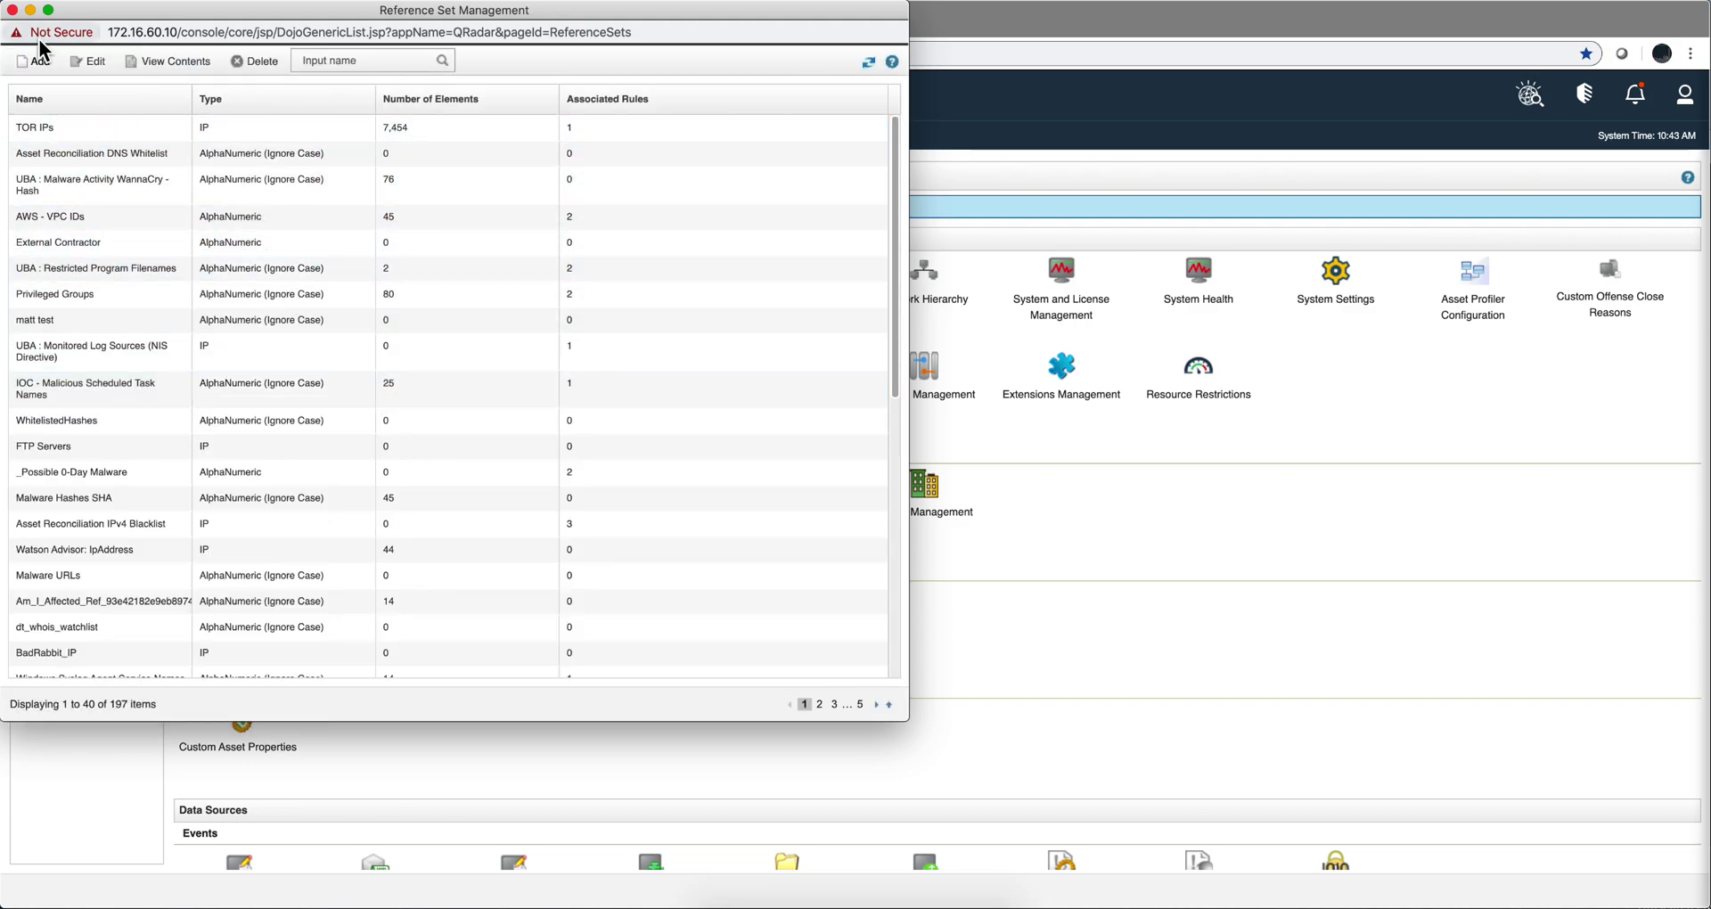
{"action": "left_click", "coordinate": [13, 11]}
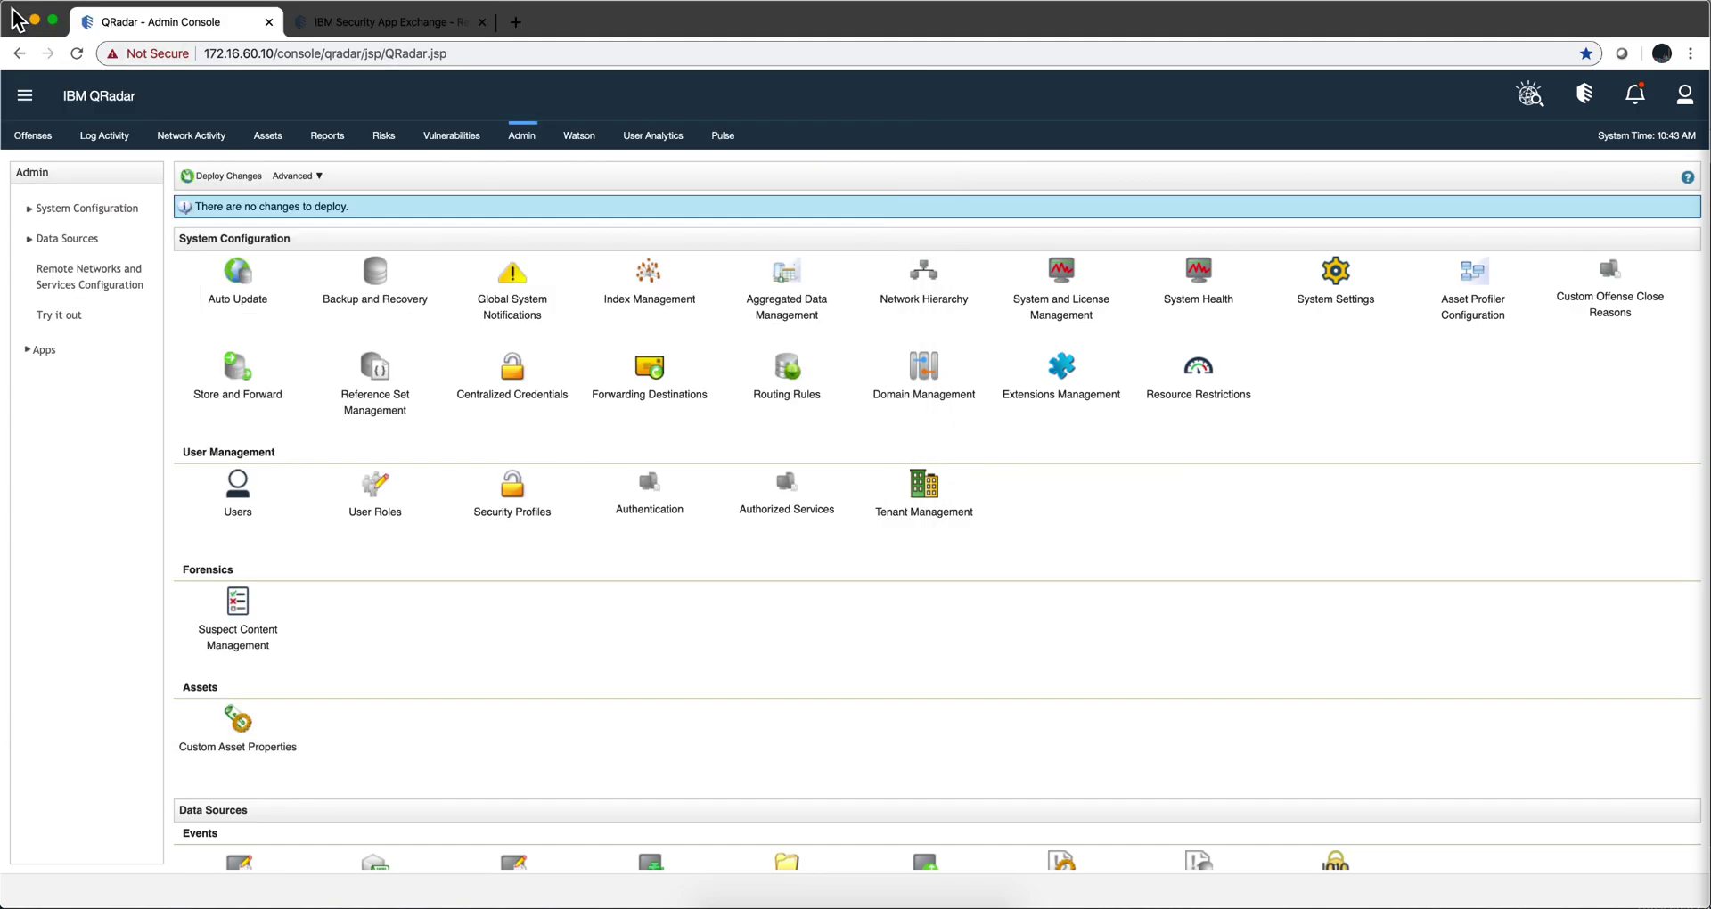
- Open the GET endpoint for /reference_data/tables in the interactive API documentation for developers
{"action": "left_click", "coordinate": [25, 95]}
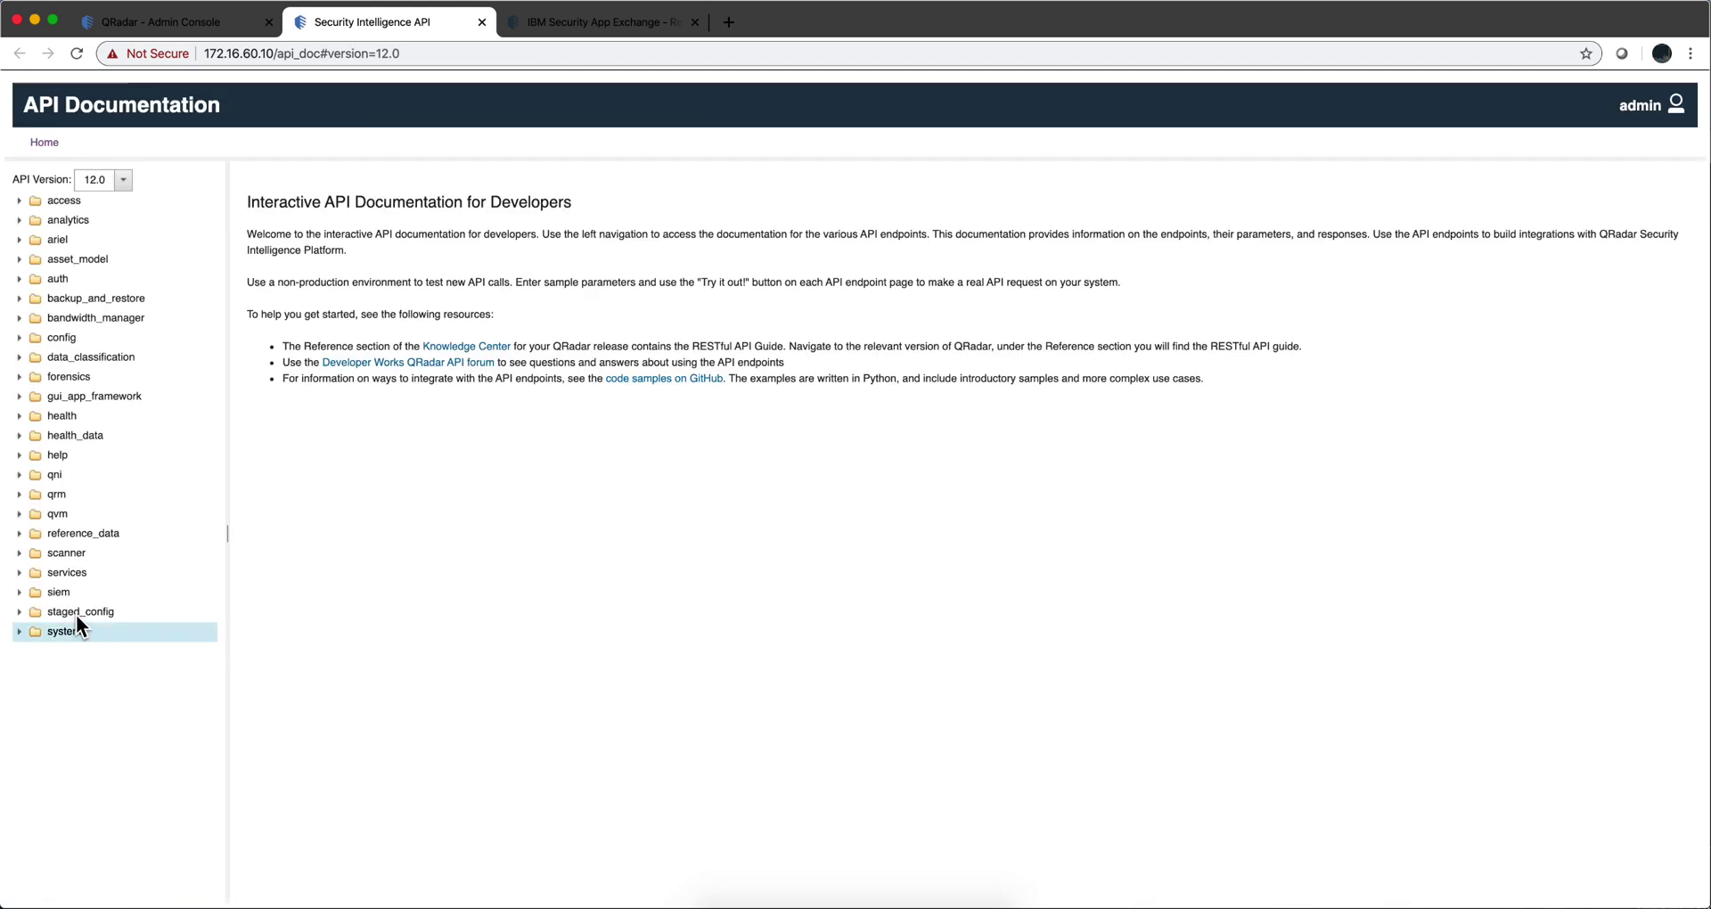
{"action": "left_click", "coordinate": [20, 533]}
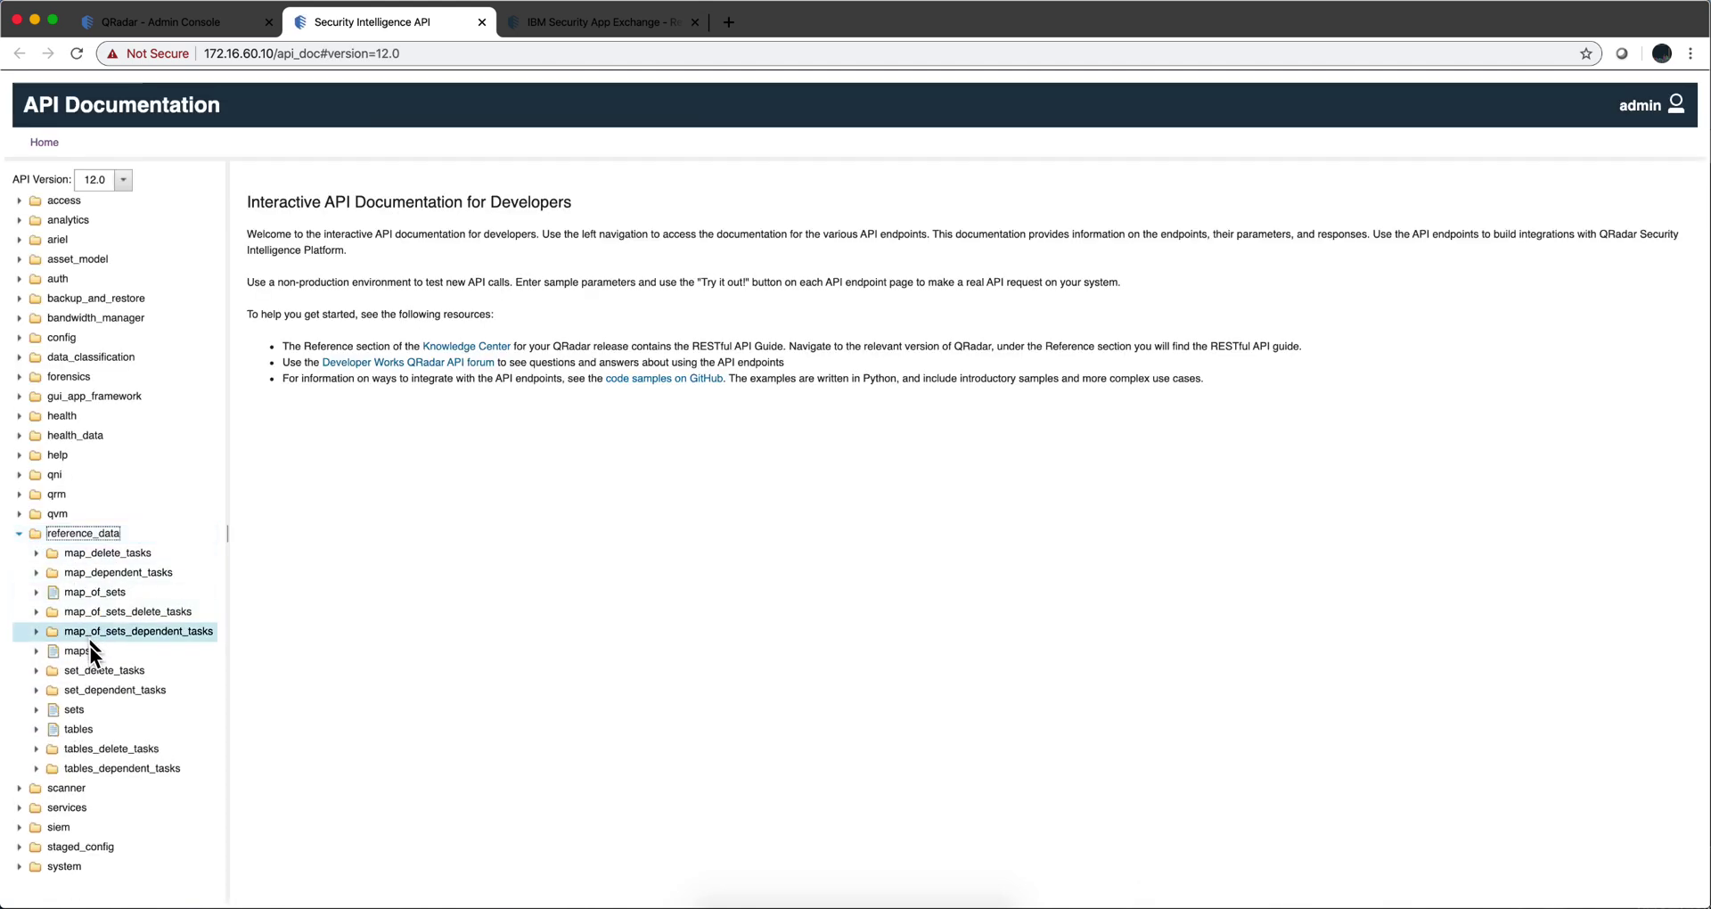
{"action": "left_click", "coordinate": [36, 728]}
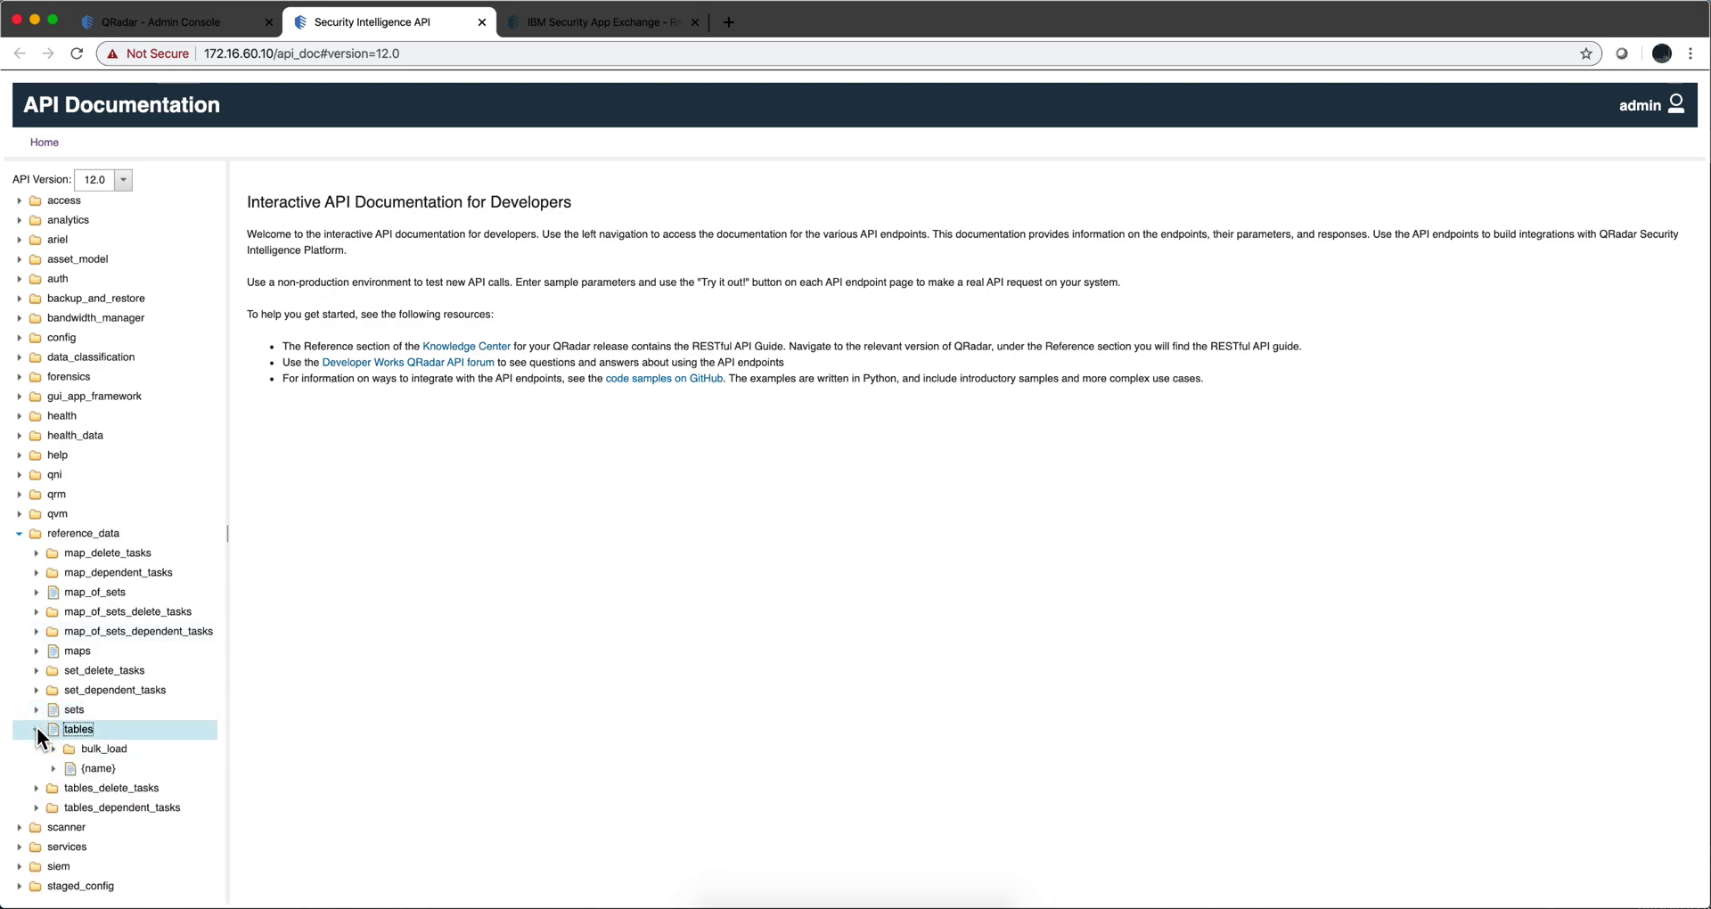
{"action": "left_click", "coordinate": [84, 730]}
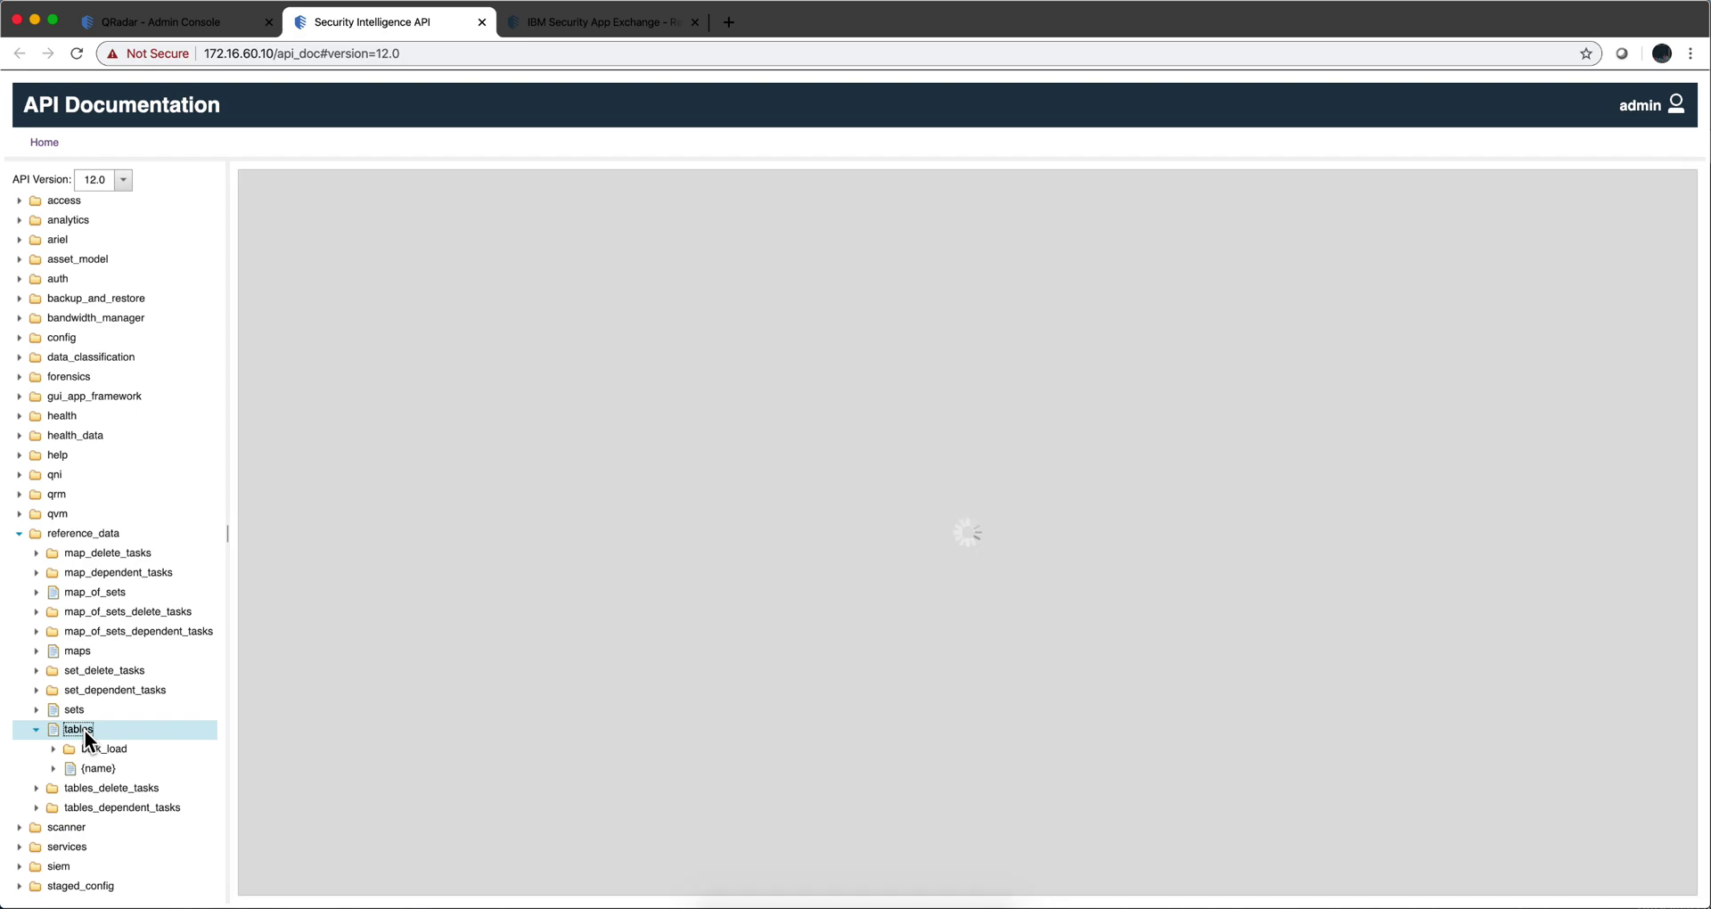
- Run the GET request for the reference tables and examine the first table's name in the response body
{"action": "scroll", "coordinate": [454, 676], "scroll_direction": "down", "scroll_amount": 6}
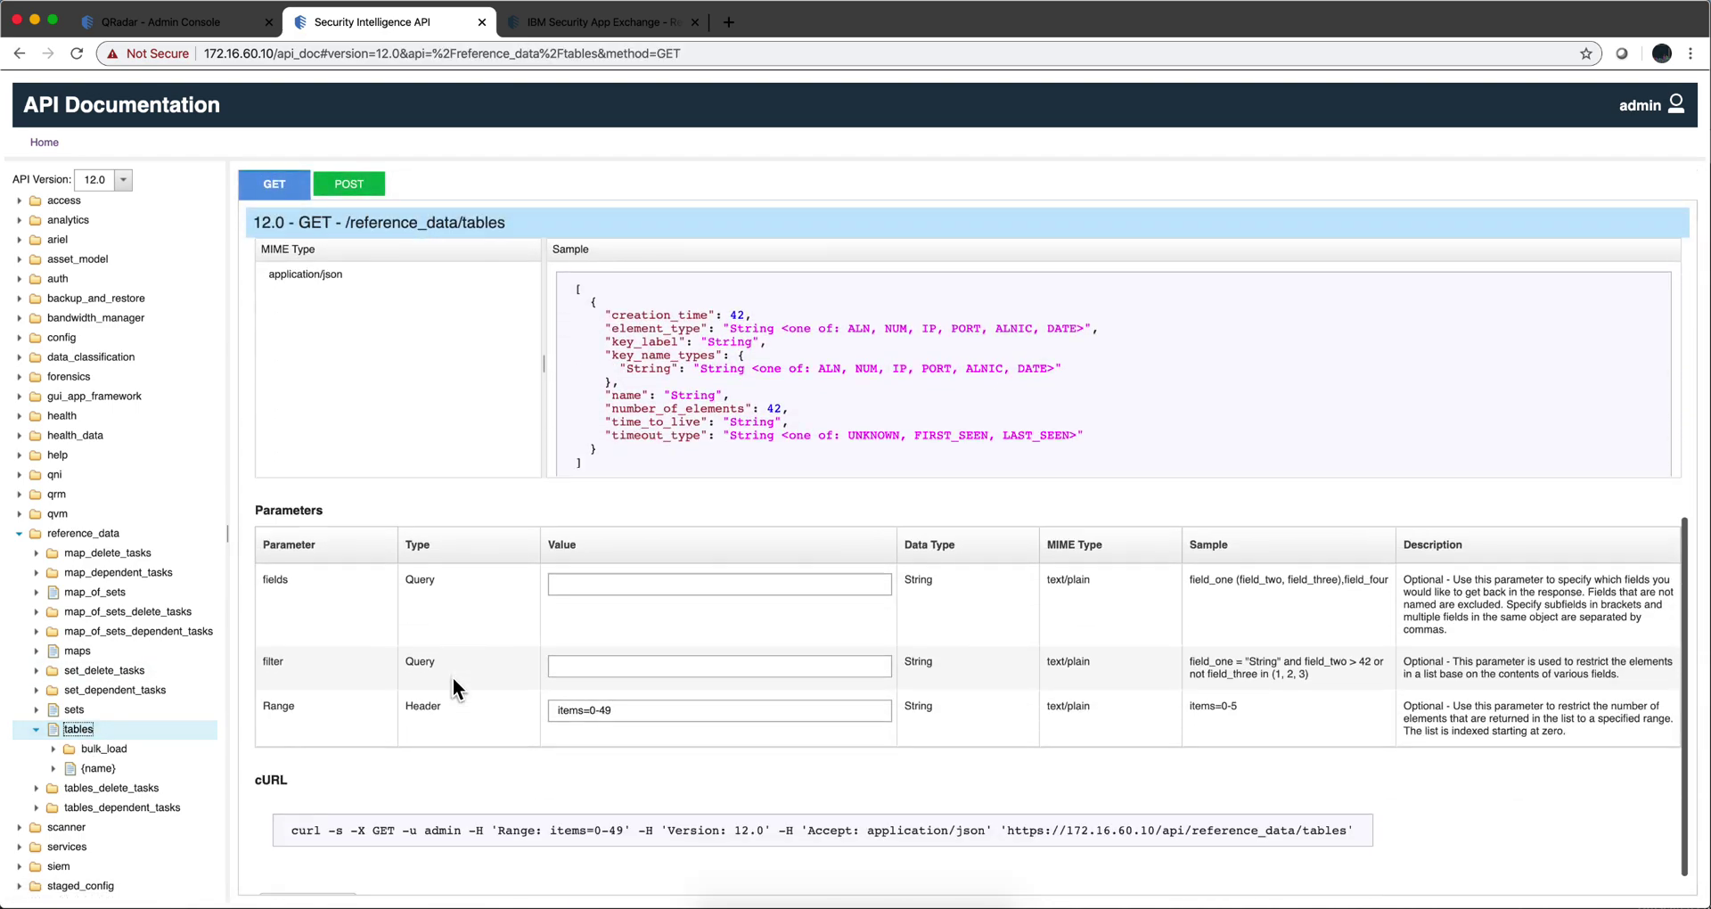
{"action": "left_click", "coordinate": [339, 878]}
{"action": "scroll", "coordinate": [565, 596], "scroll_direction": "down", "scroll_amount": 5}
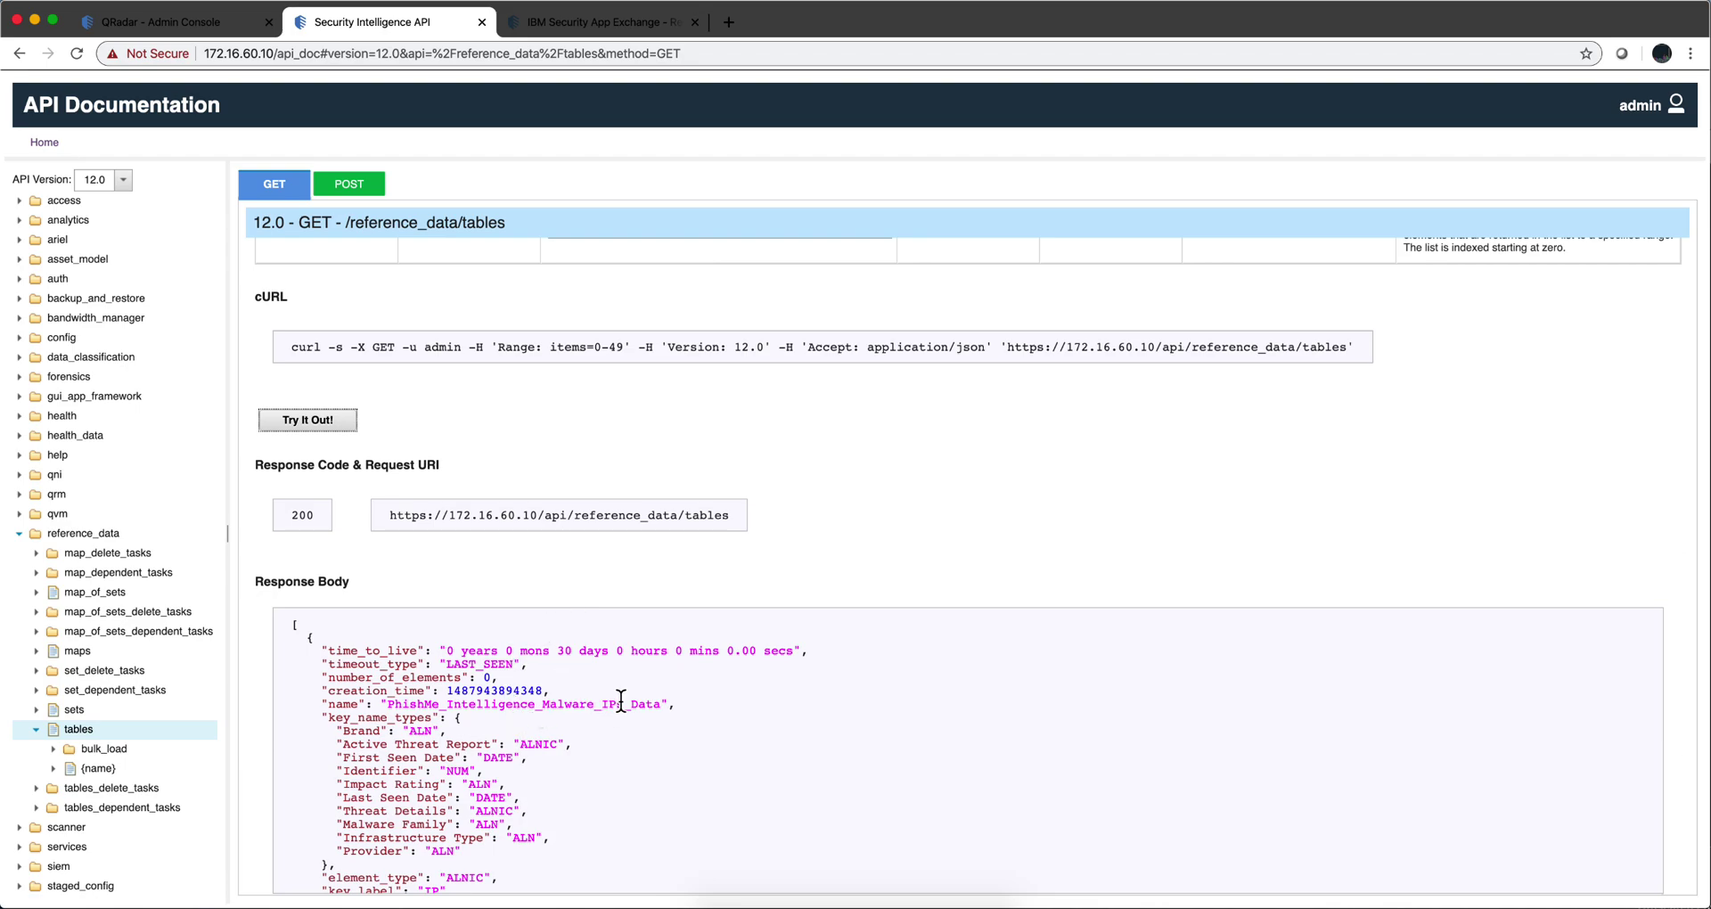
{"action": "left_click_drag", "start_coordinate": [596, 704], "coordinate": [425, 702]}
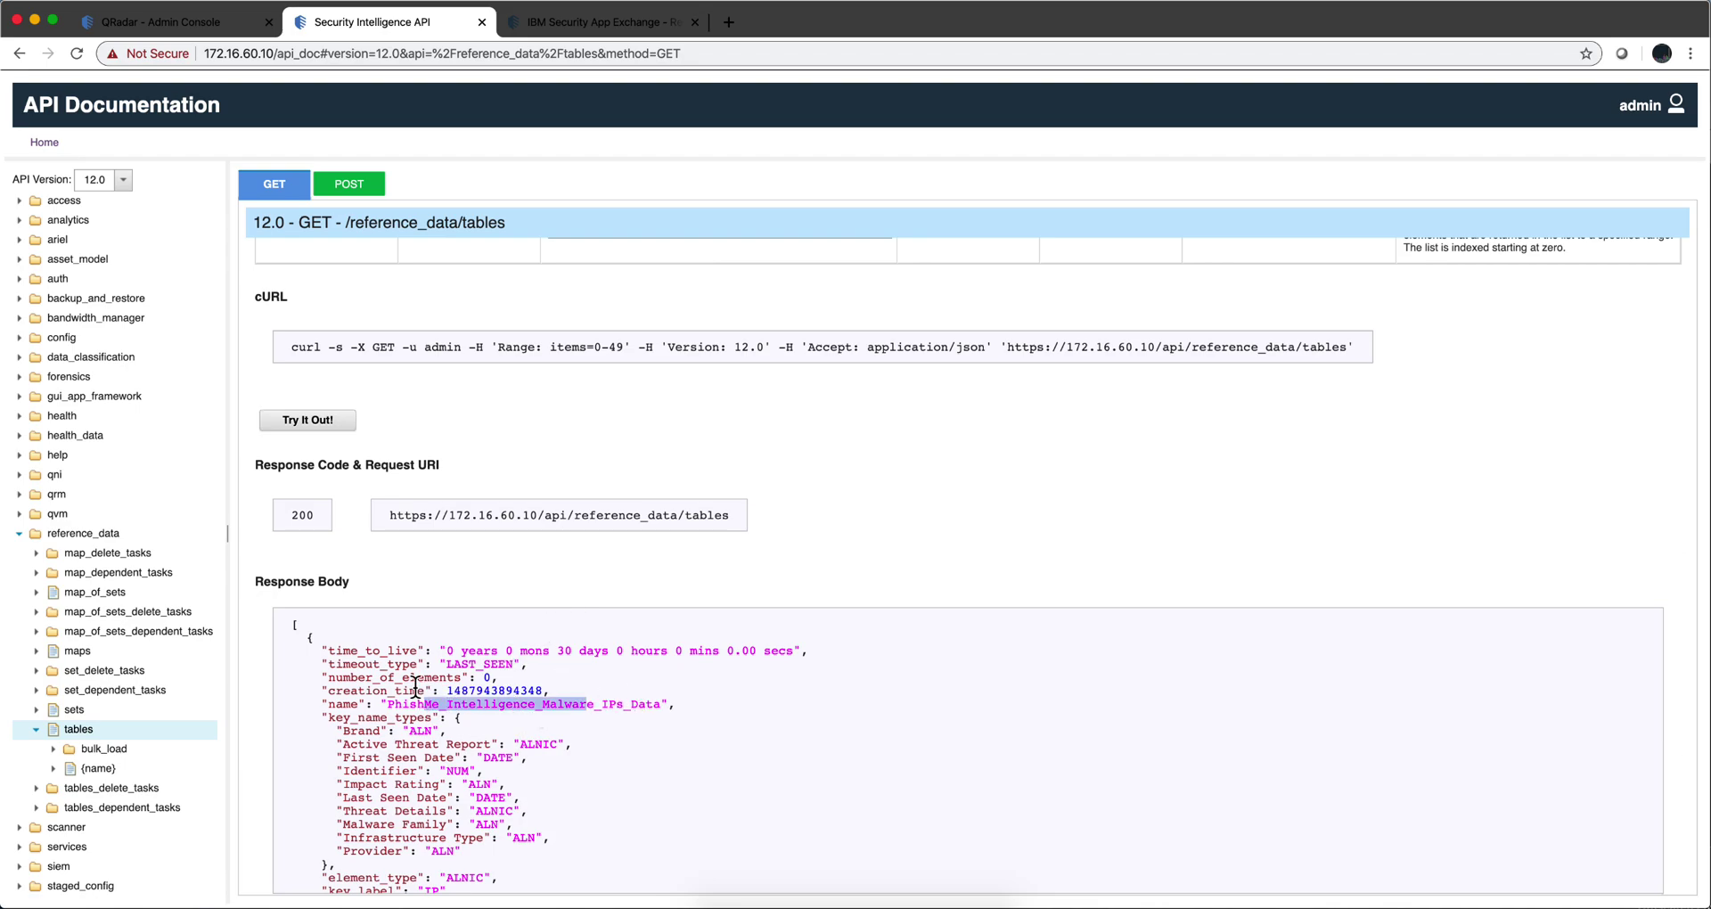
- Show the Reference Data Management page on the IBM Security App Exchange and highlight the app's title
{"action": "left_click", "coordinate": [200, 24]}
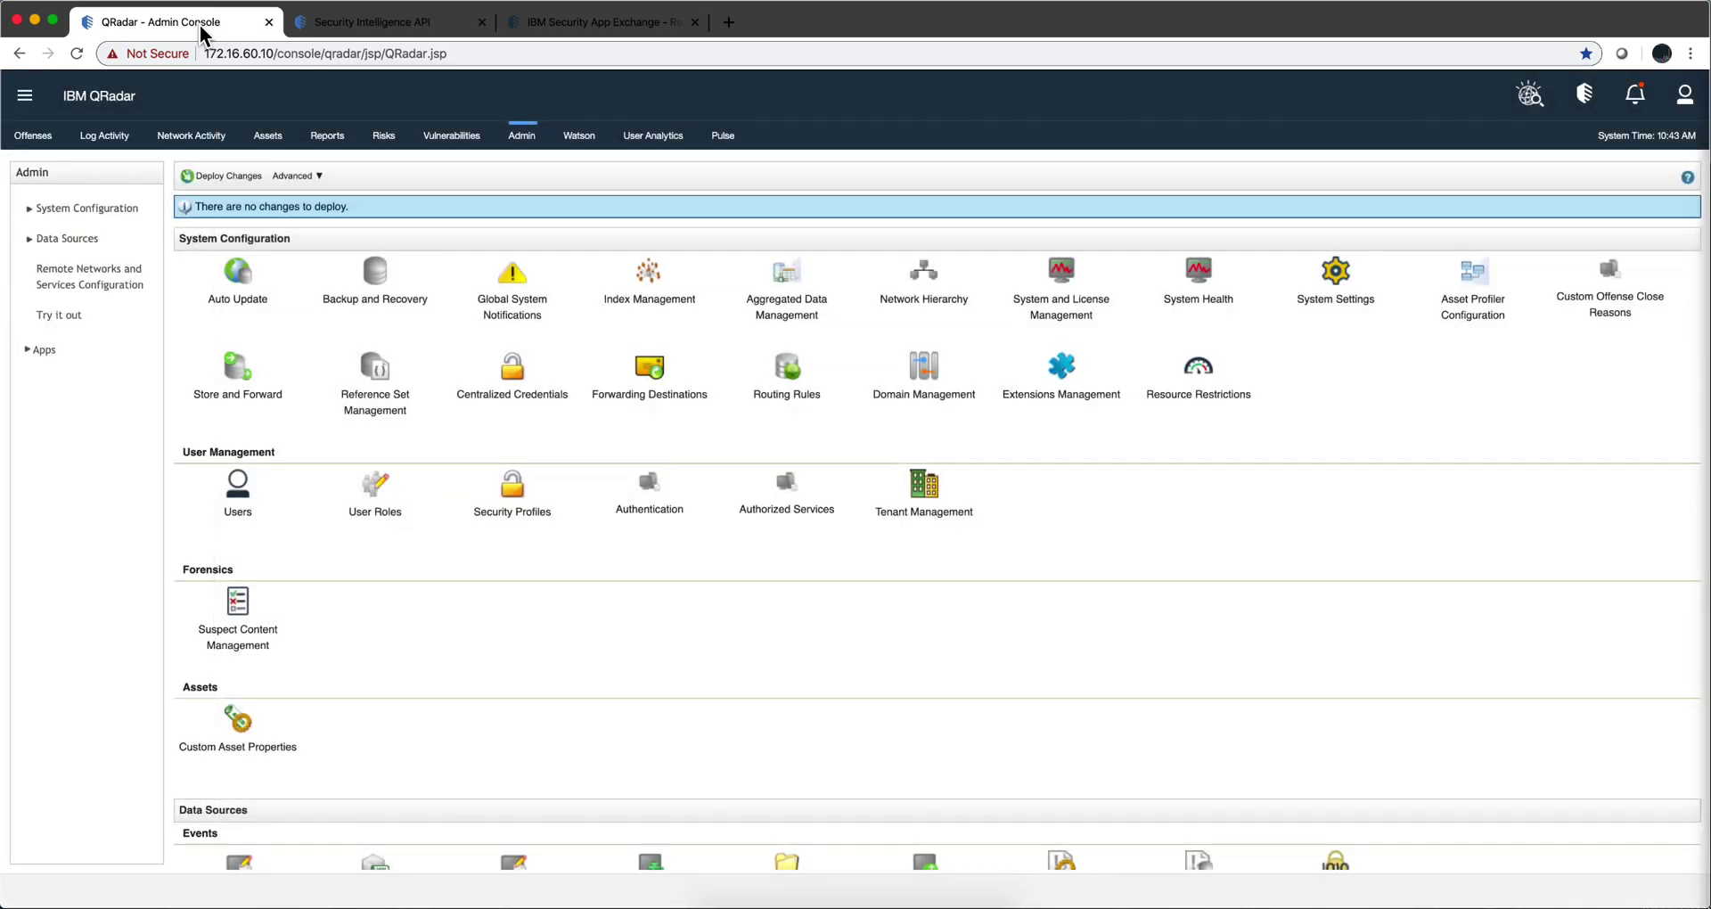
{"action": "left_click", "coordinate": [394, 22]}
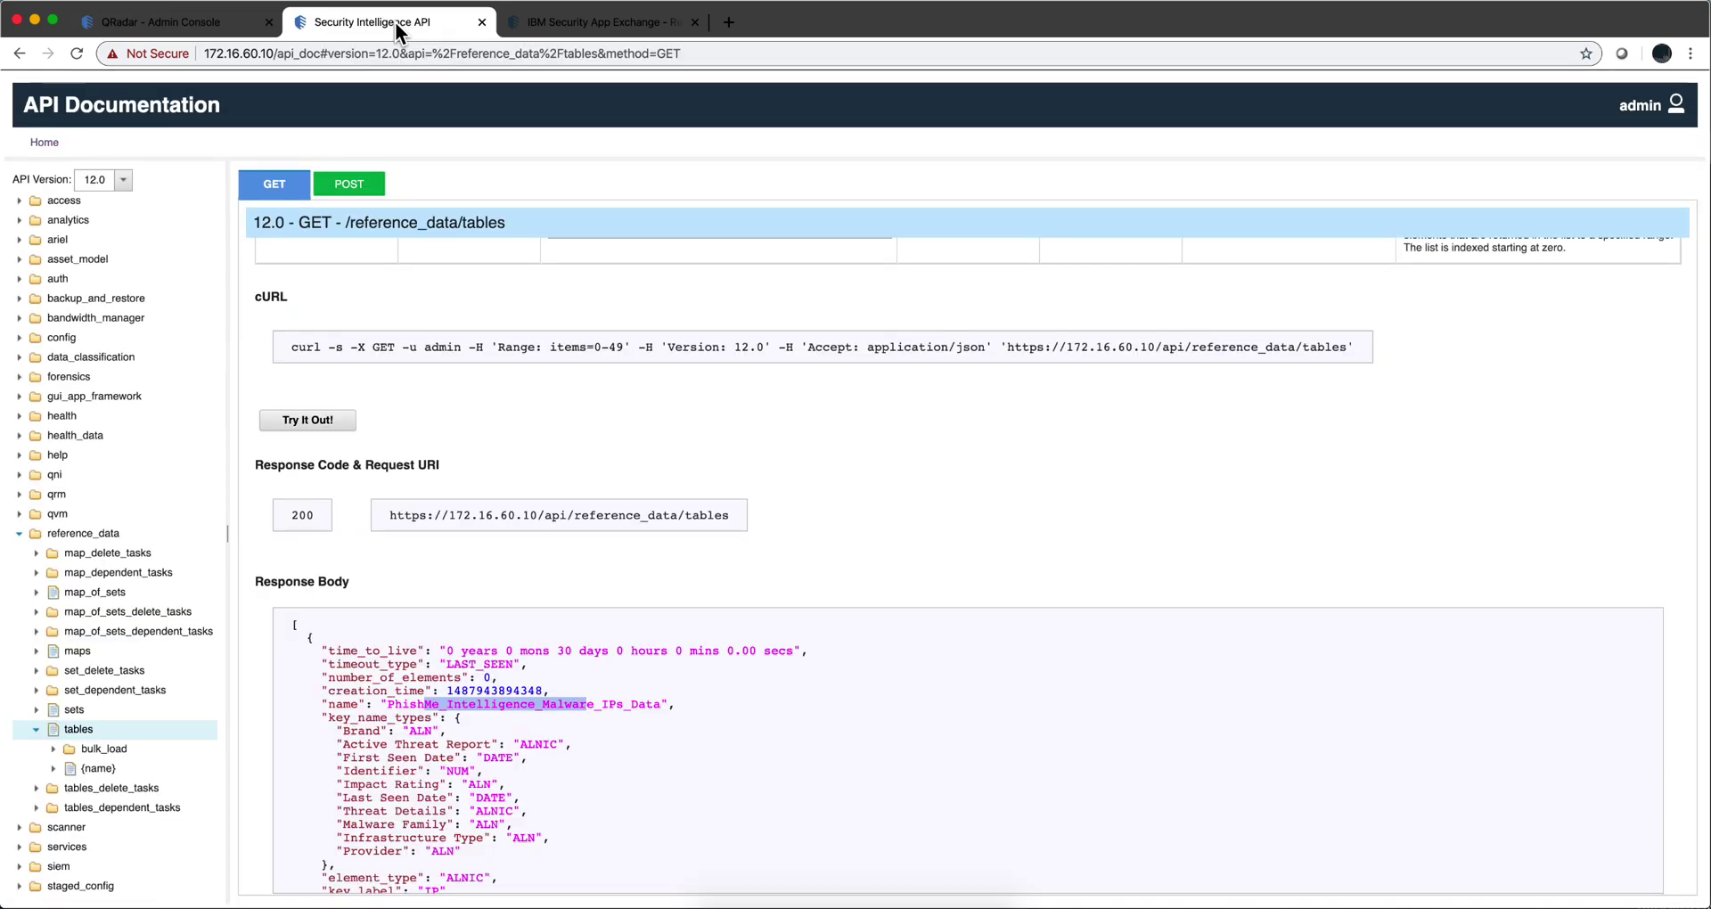
{"action": "left_click", "coordinate": [542, 25]}
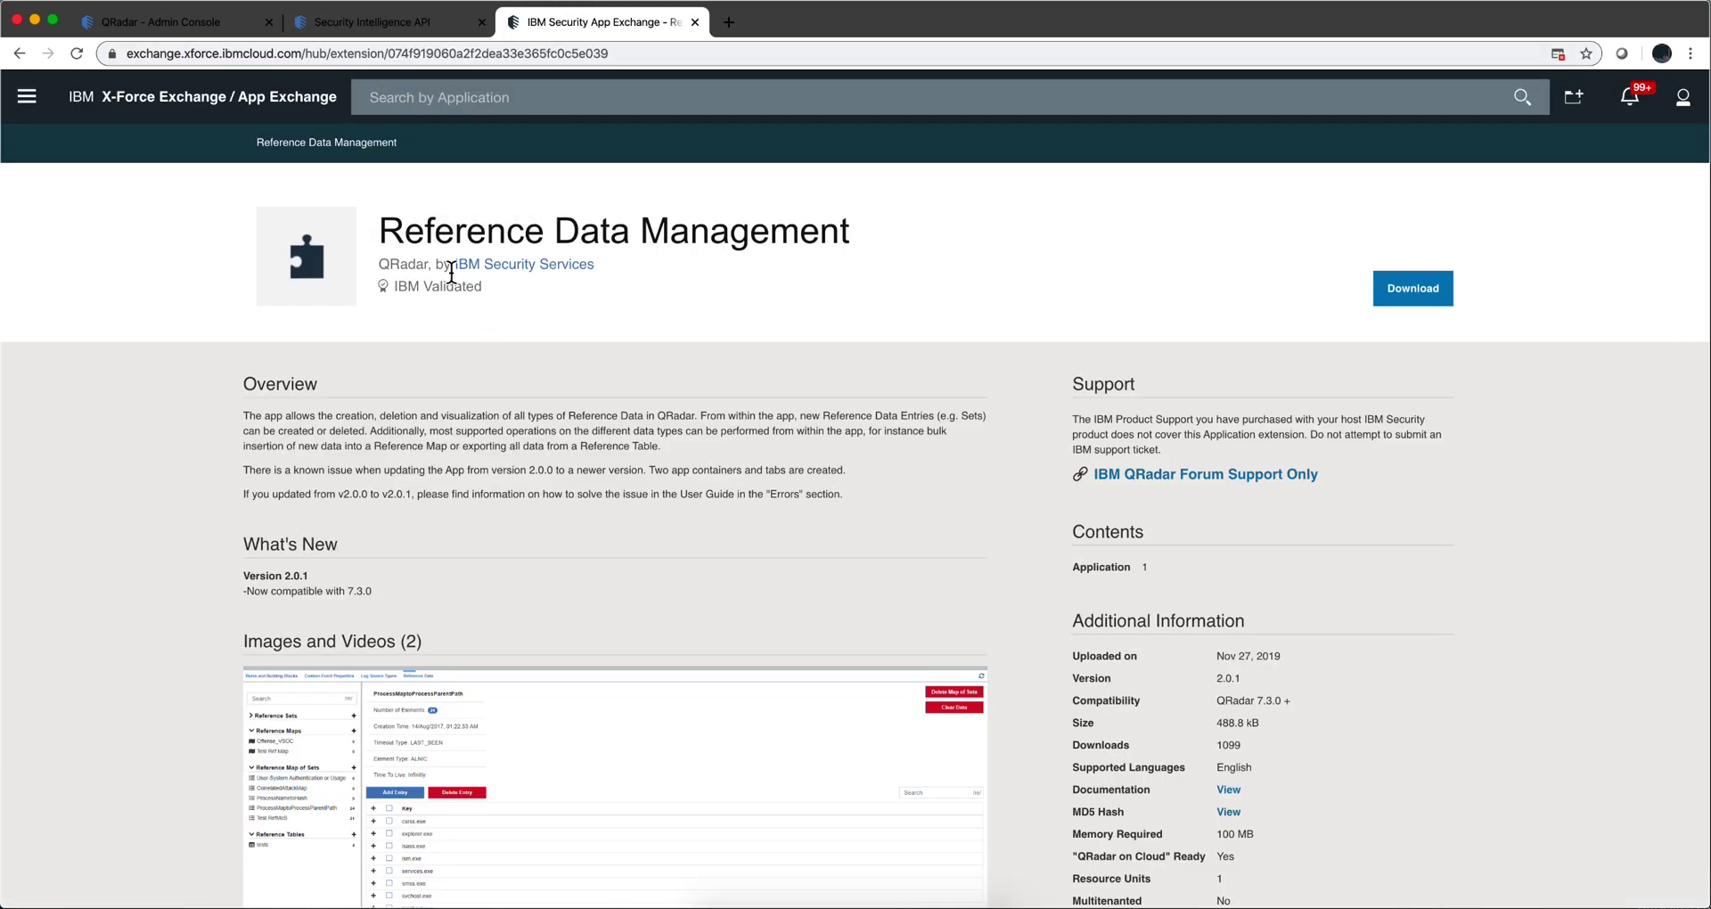
{"action": "left_click_drag", "start_coordinate": [388, 239], "coordinate": [859, 233]}
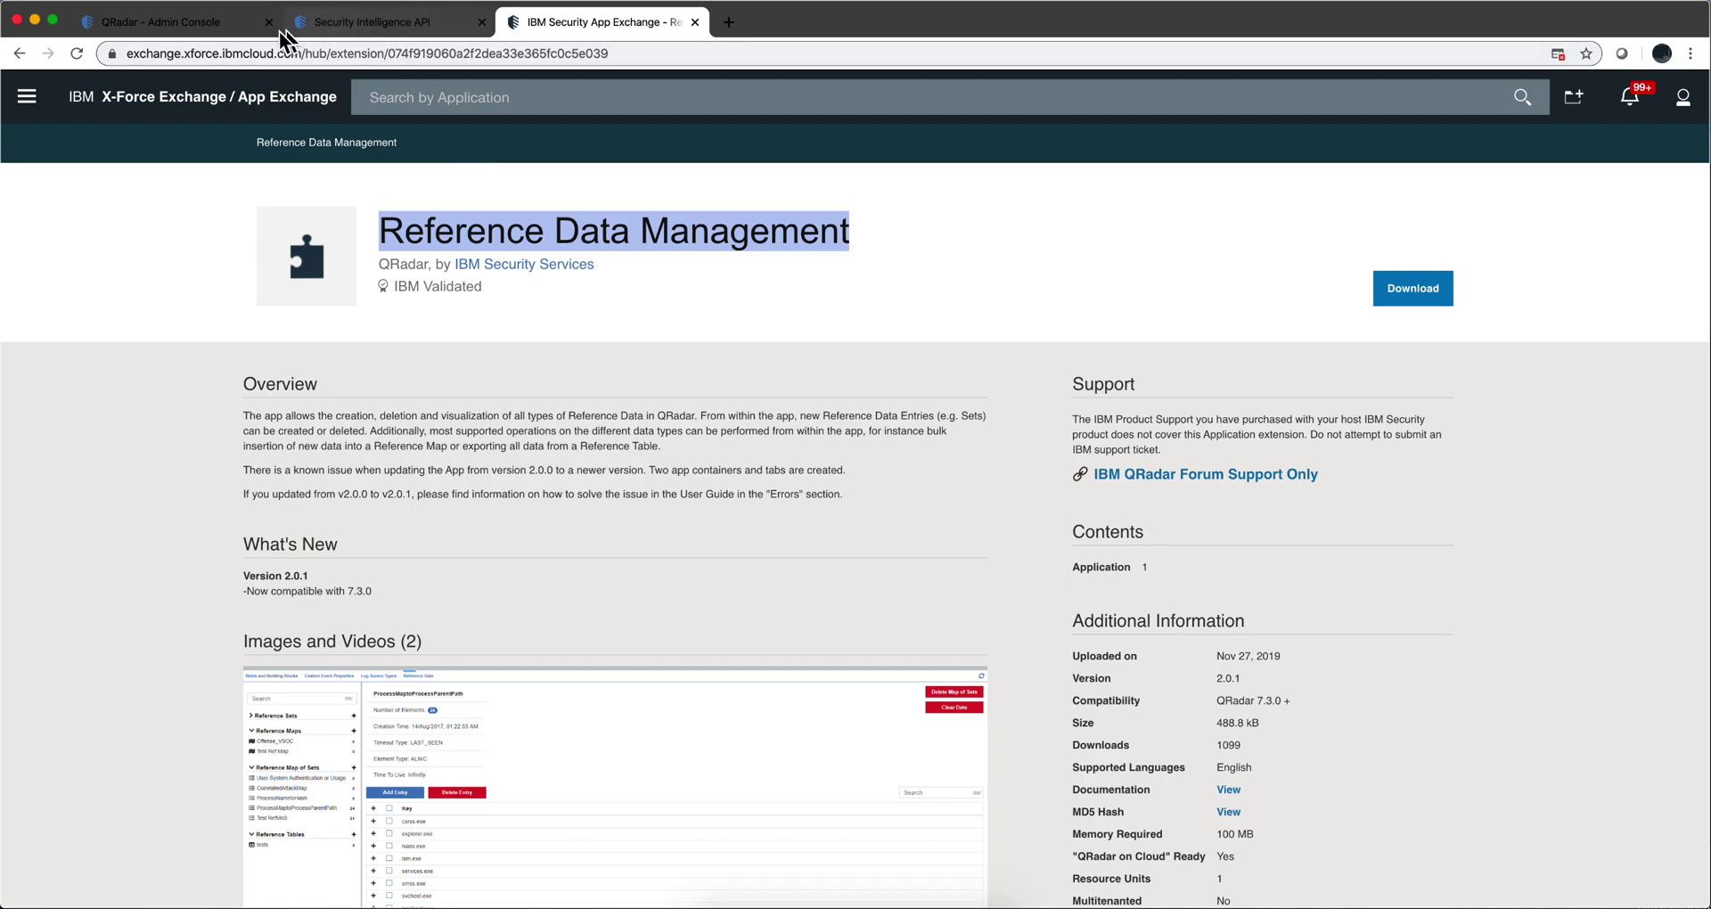
- Return to the QRadar console and open the Reference Data Management app
{"action": "left_click", "coordinate": [218, 24]}
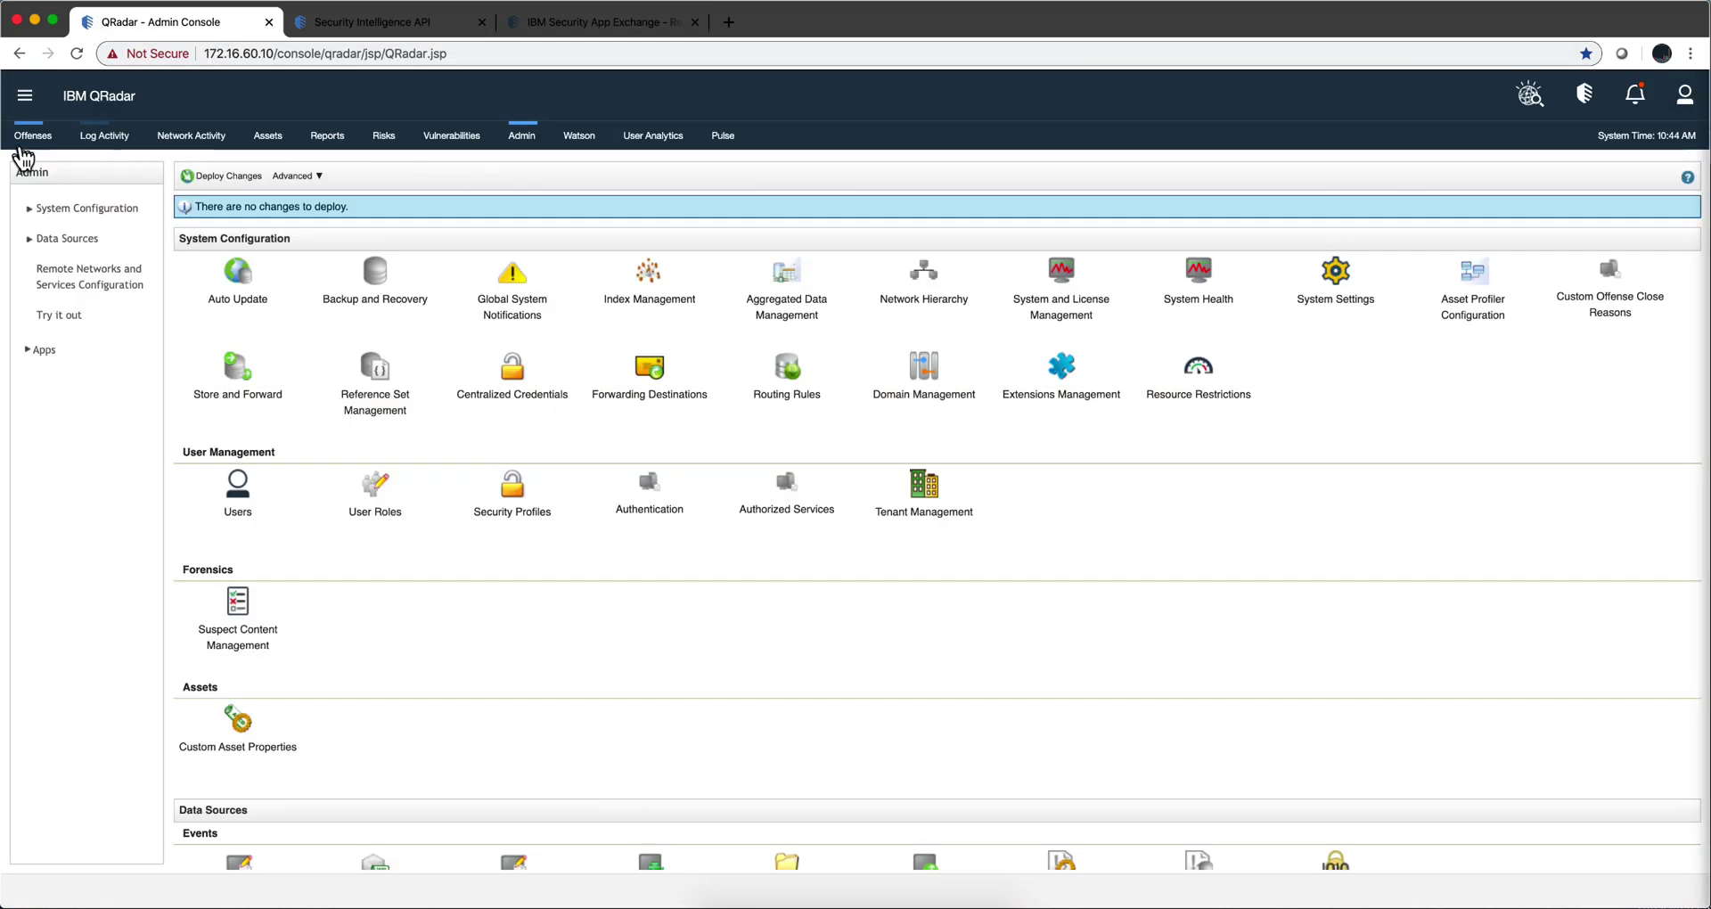
{"action": "left_click", "coordinate": [24, 95]}
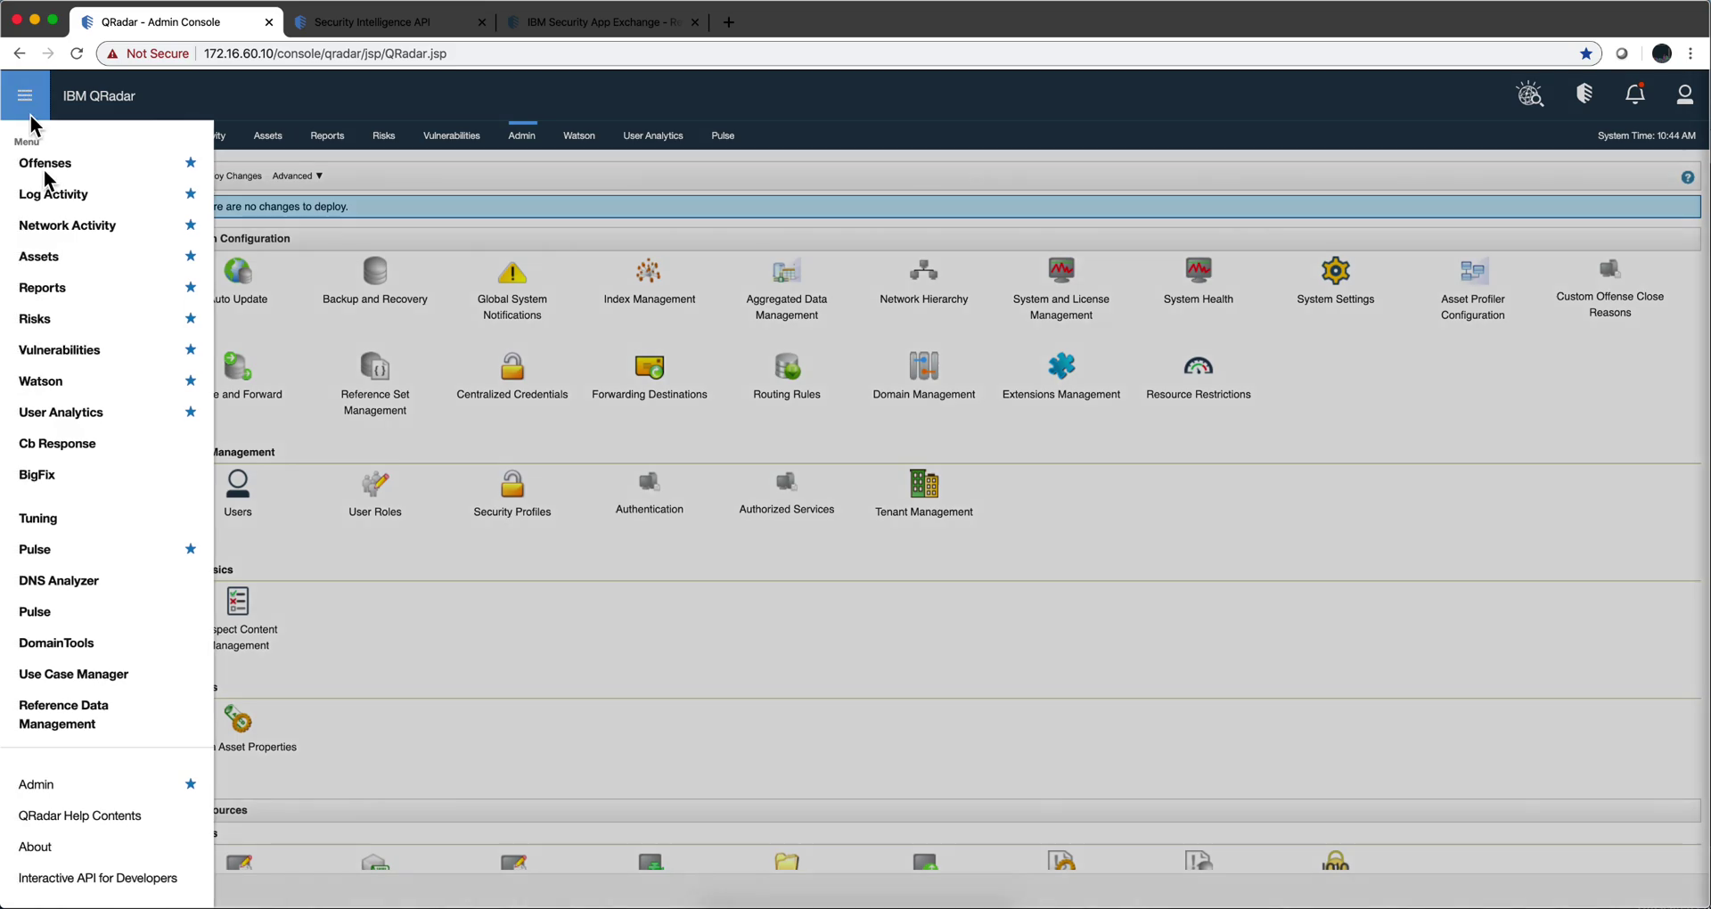
{"action": "left_click", "coordinate": [82, 708]}
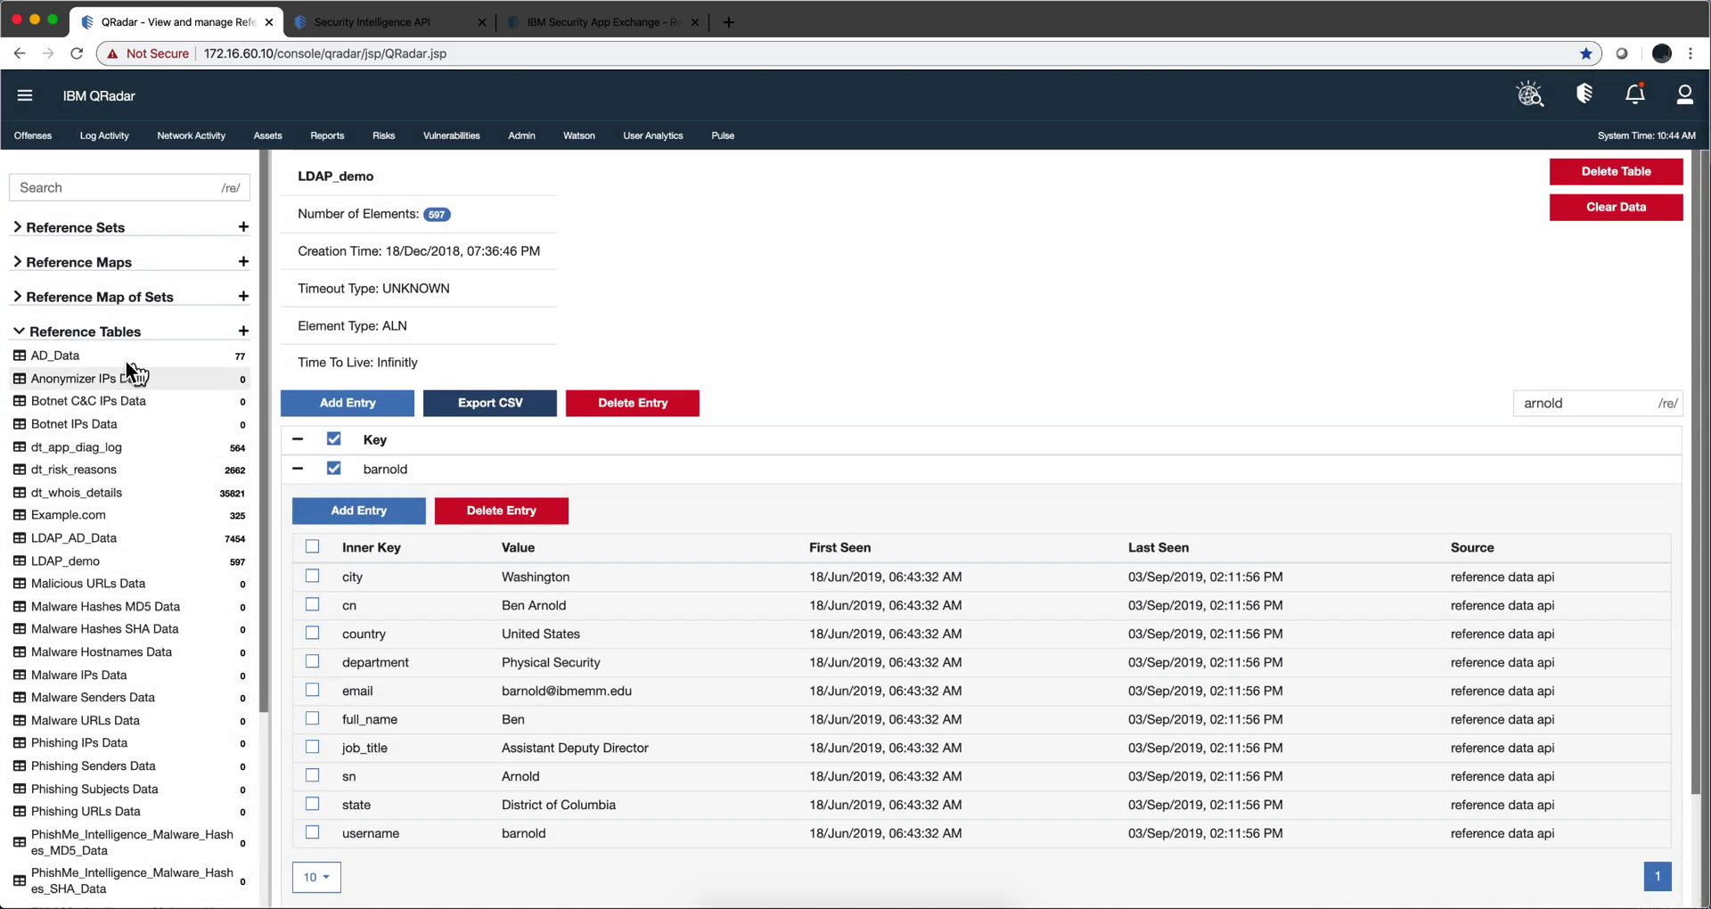
- Collapse the reference tables and display the "AV or Endpoint Security Services" reference set
{"action": "left_click", "coordinate": [19, 335]}
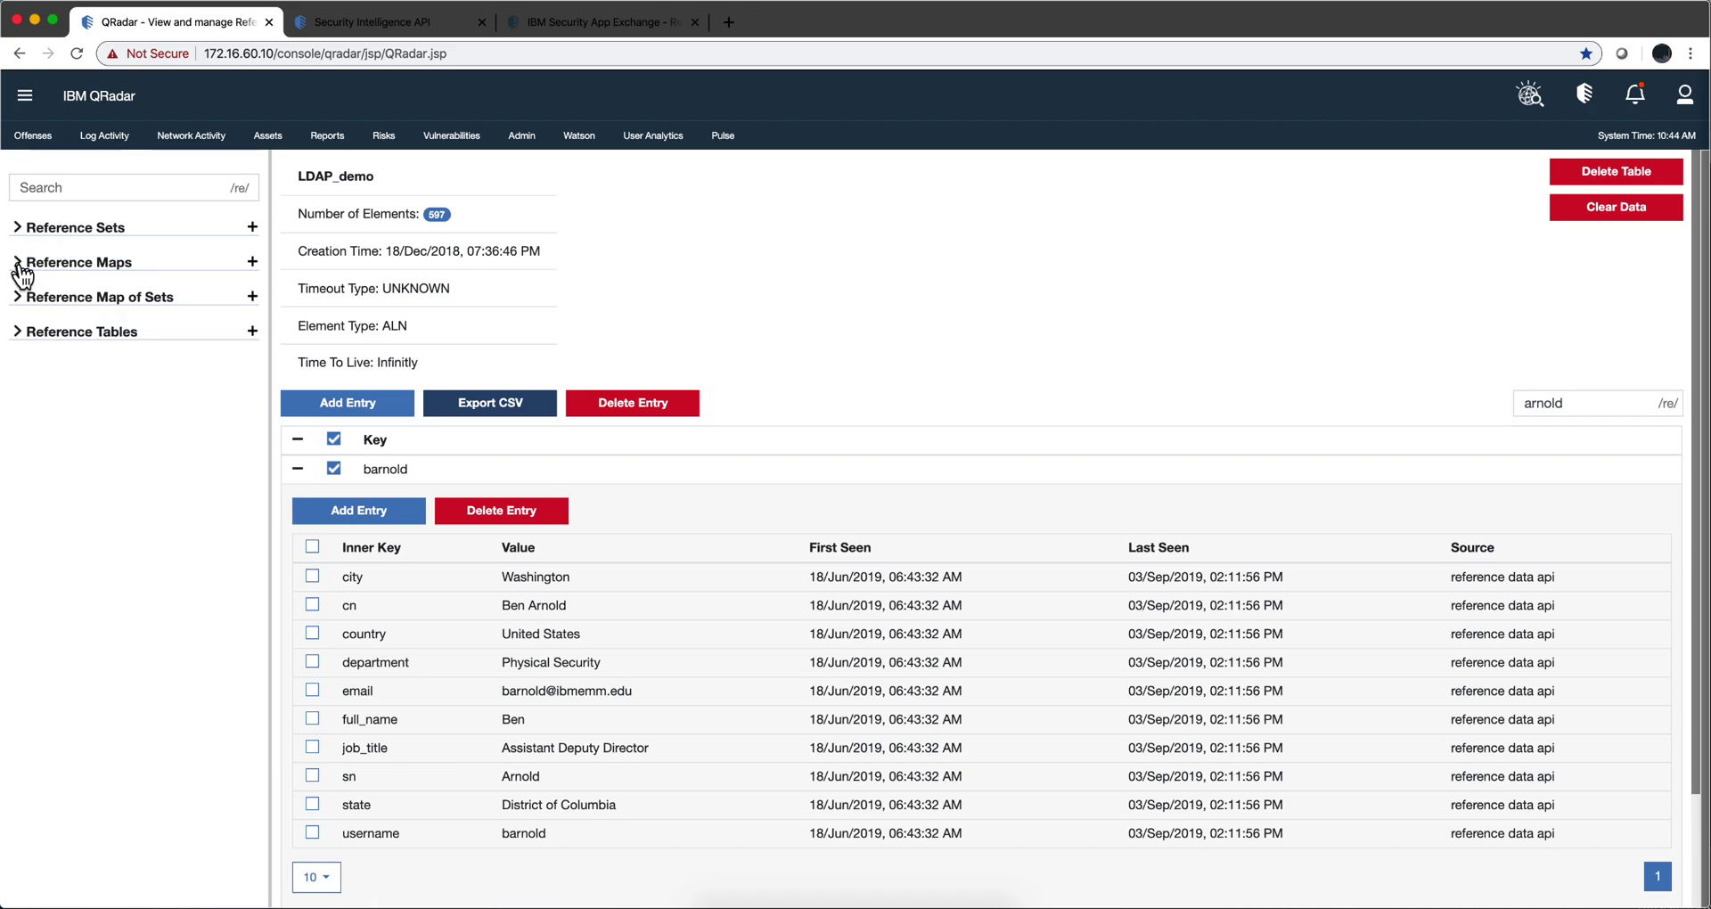
{"action": "left_click", "coordinate": [20, 228]}
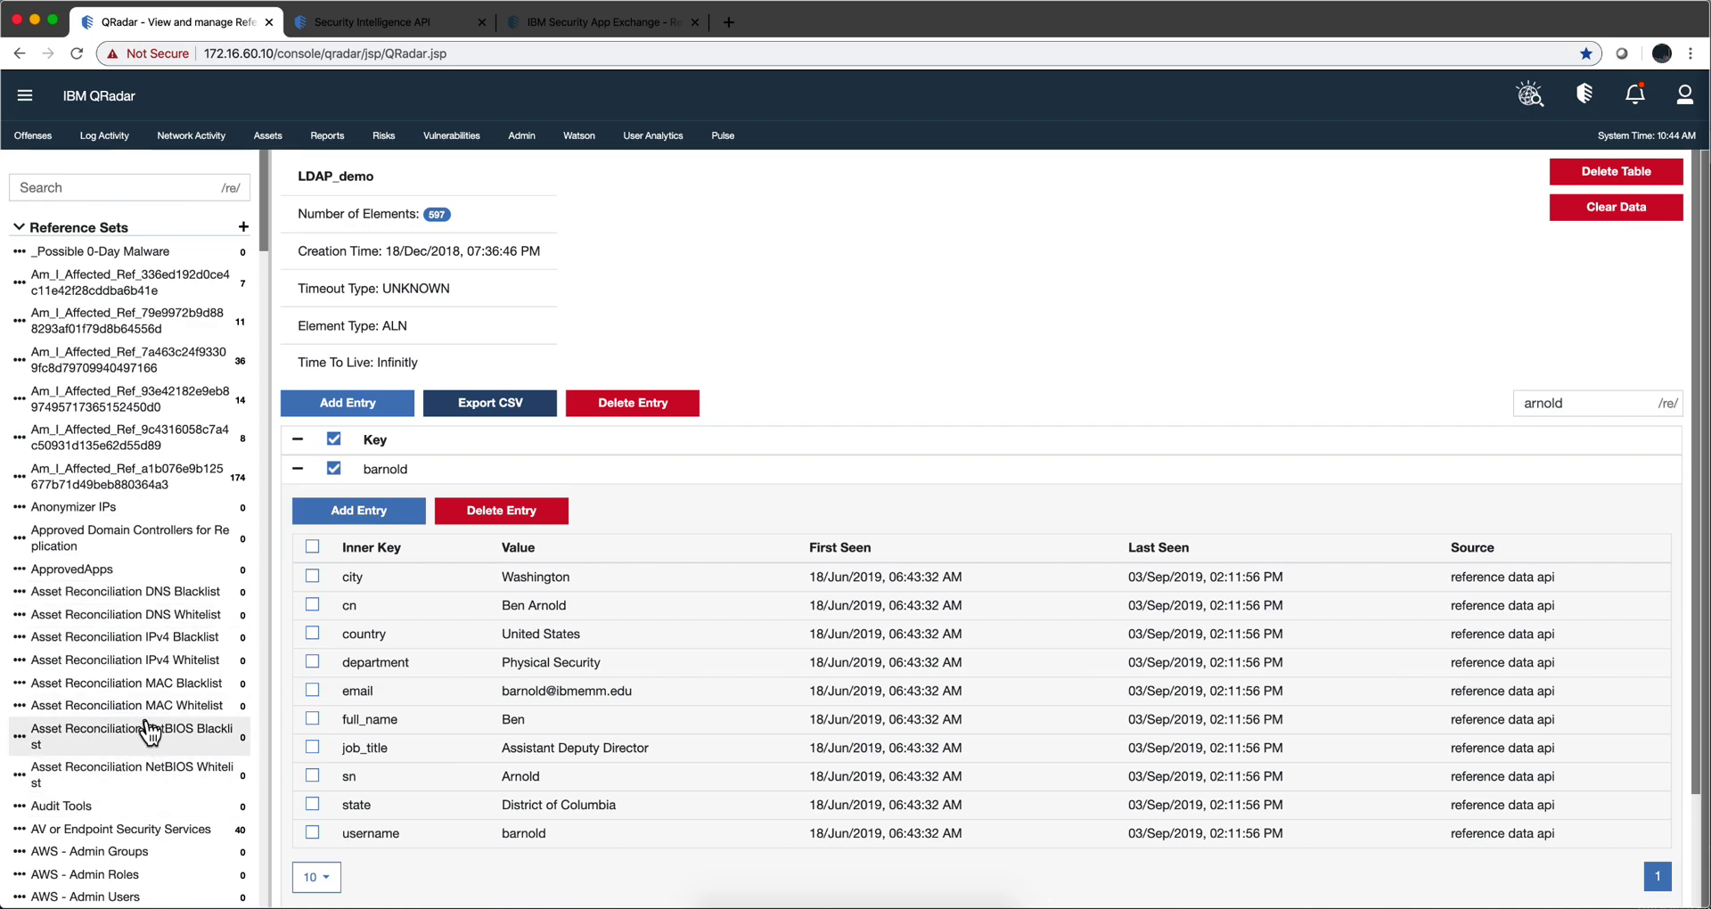
{"action": "left_click", "coordinate": [142, 832]}
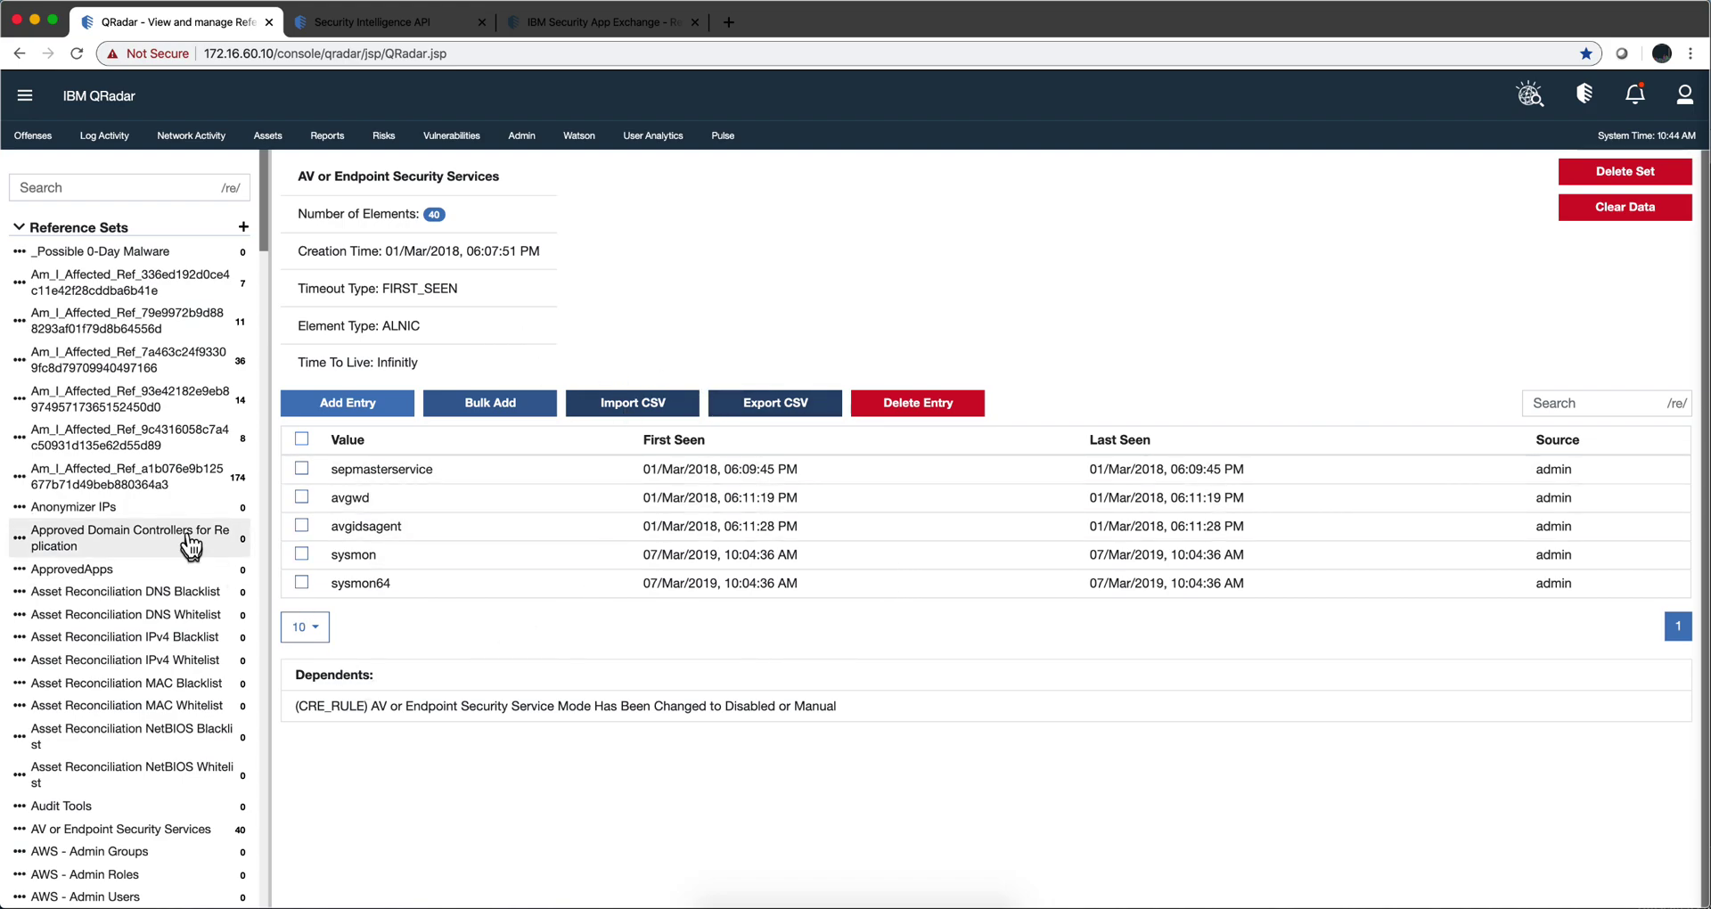
- Collapse the reference sets, expand the reference tables and open the LDAP_demo table
{"action": "left_click", "coordinate": [18, 229]}
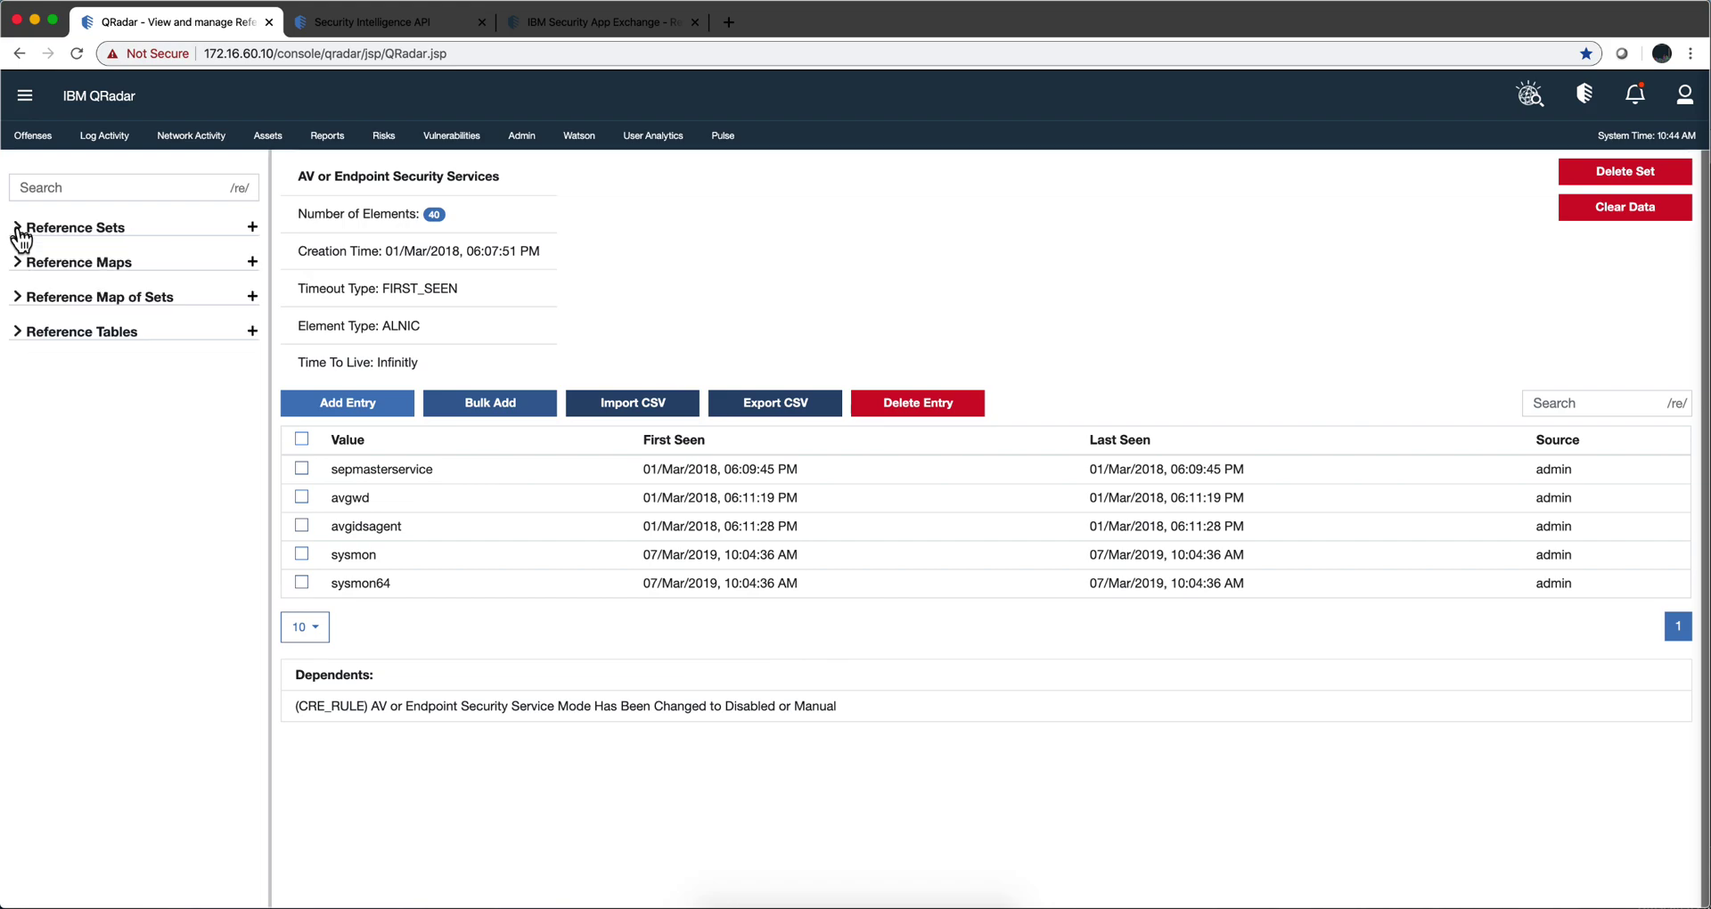
{"action": "left_click", "coordinate": [20, 334]}
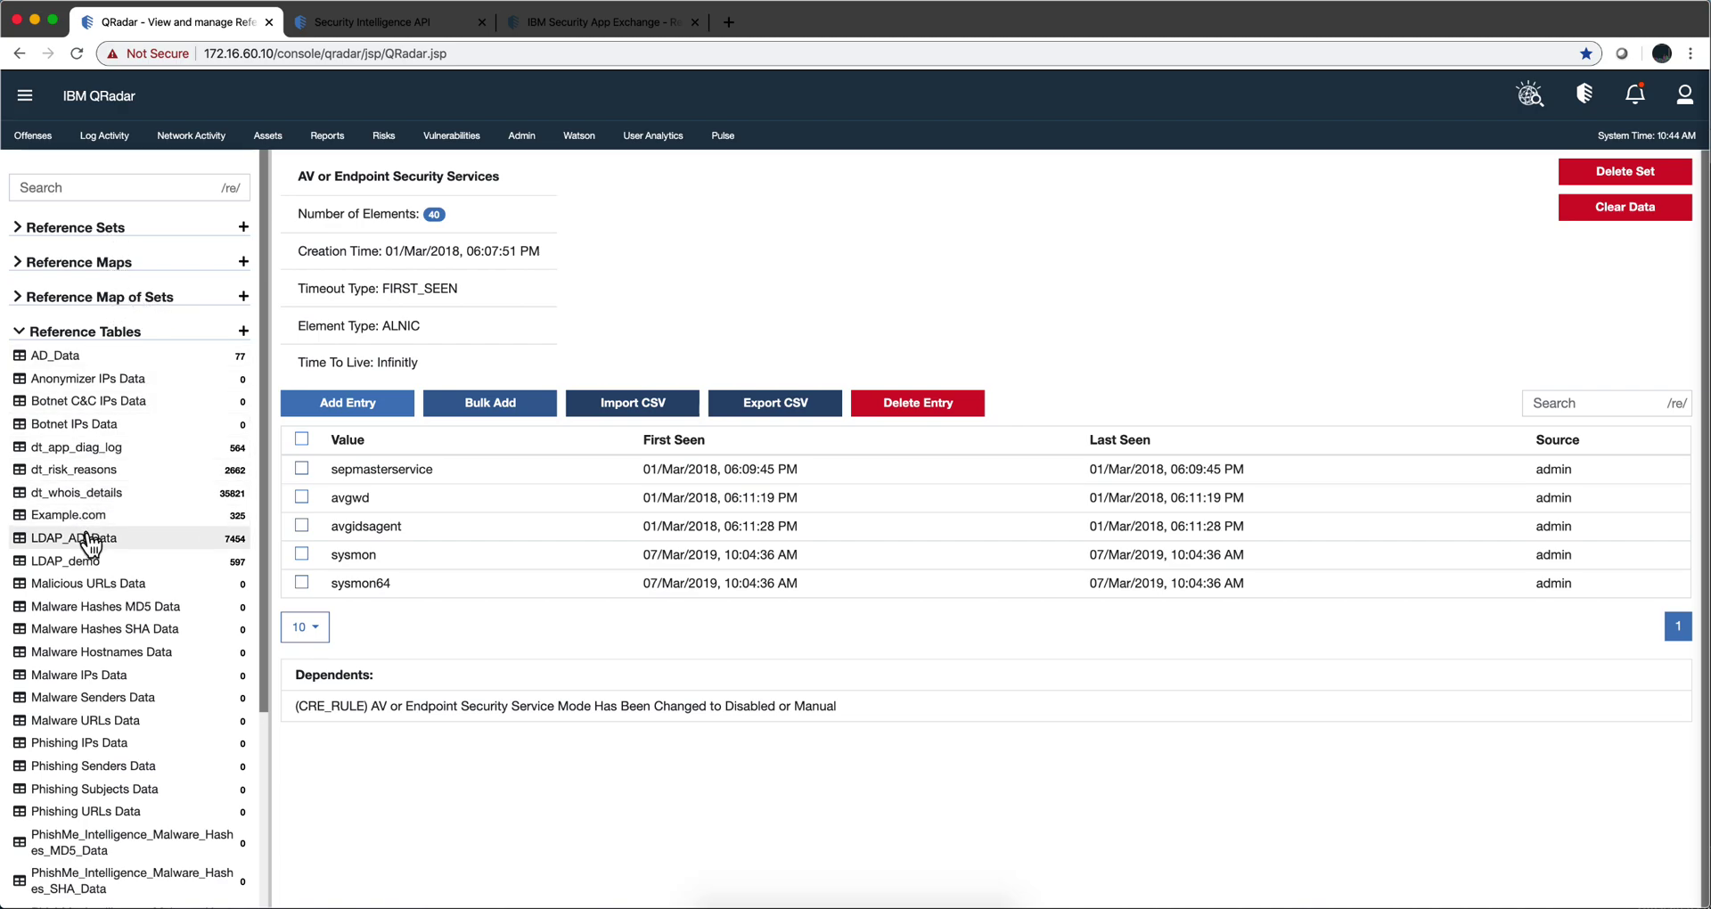
{"action": "scroll", "coordinate": [86, 544], "scroll_direction": "down", "scroll_amount": 2}
{"action": "scroll", "coordinate": [89, 542], "scroll_direction": "down", "scroll_amount": 5}
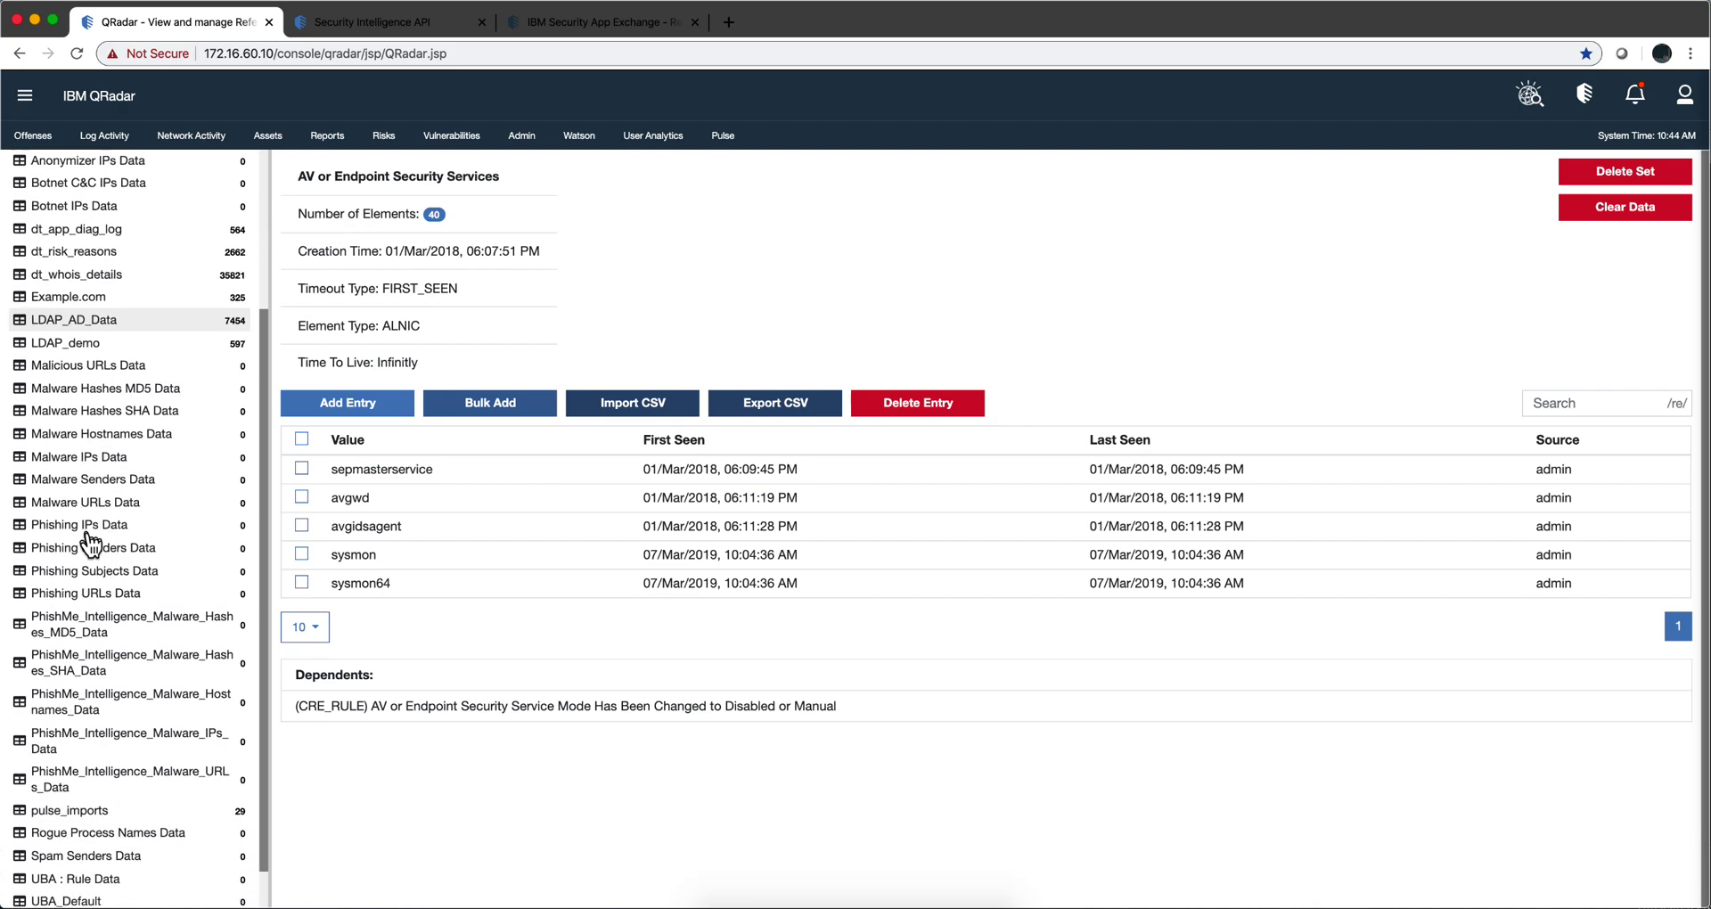
{"action": "scroll", "coordinate": [90, 544], "scroll_direction": "up", "scroll_amount": 3}
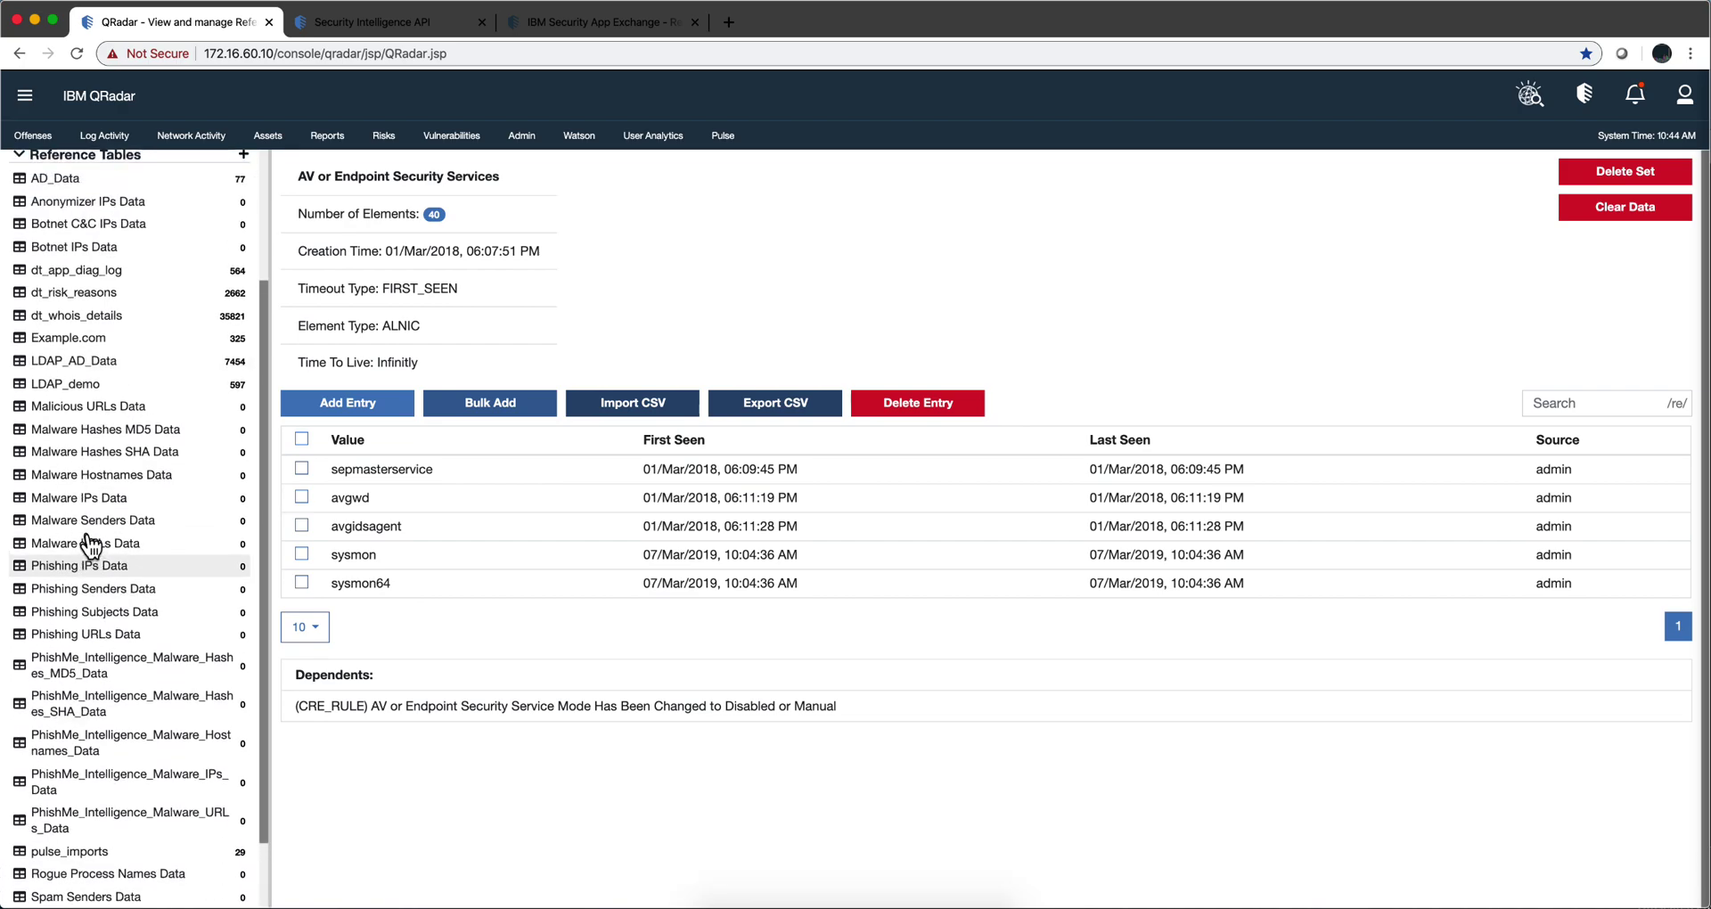
{"action": "left_click", "coordinate": [72, 432]}
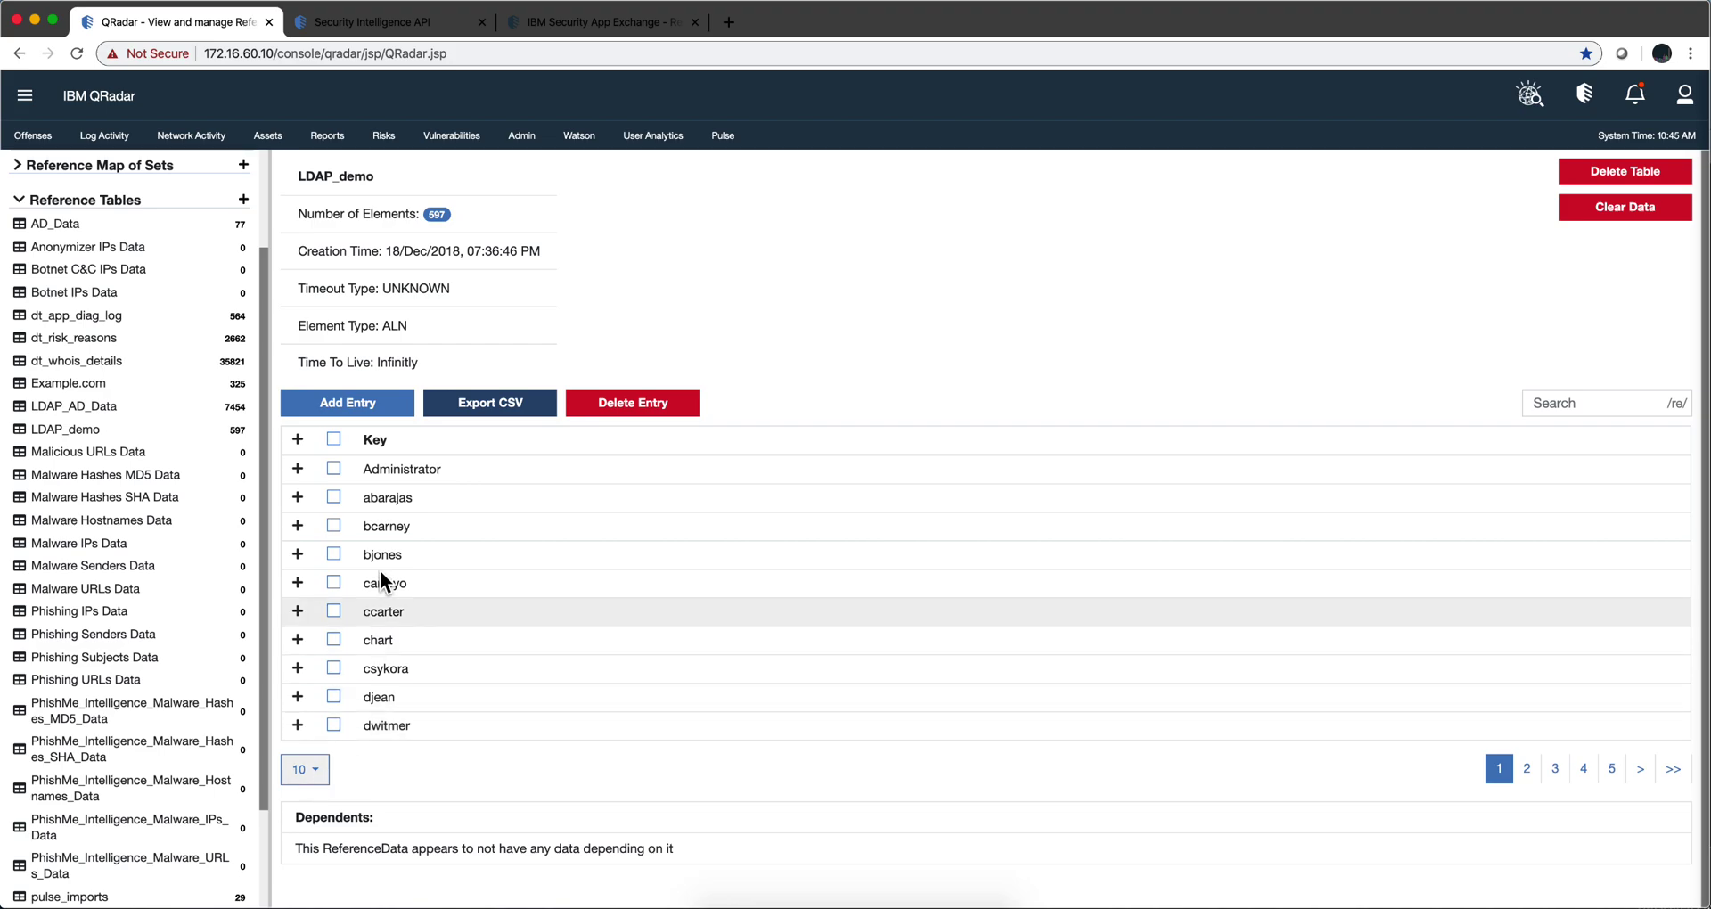
- Show 50 LDAP_demo entries per page and filter the keys by "bar"
{"action": "left_click", "coordinate": [317, 772]}
{"action": "left_click", "coordinate": [318, 861]}
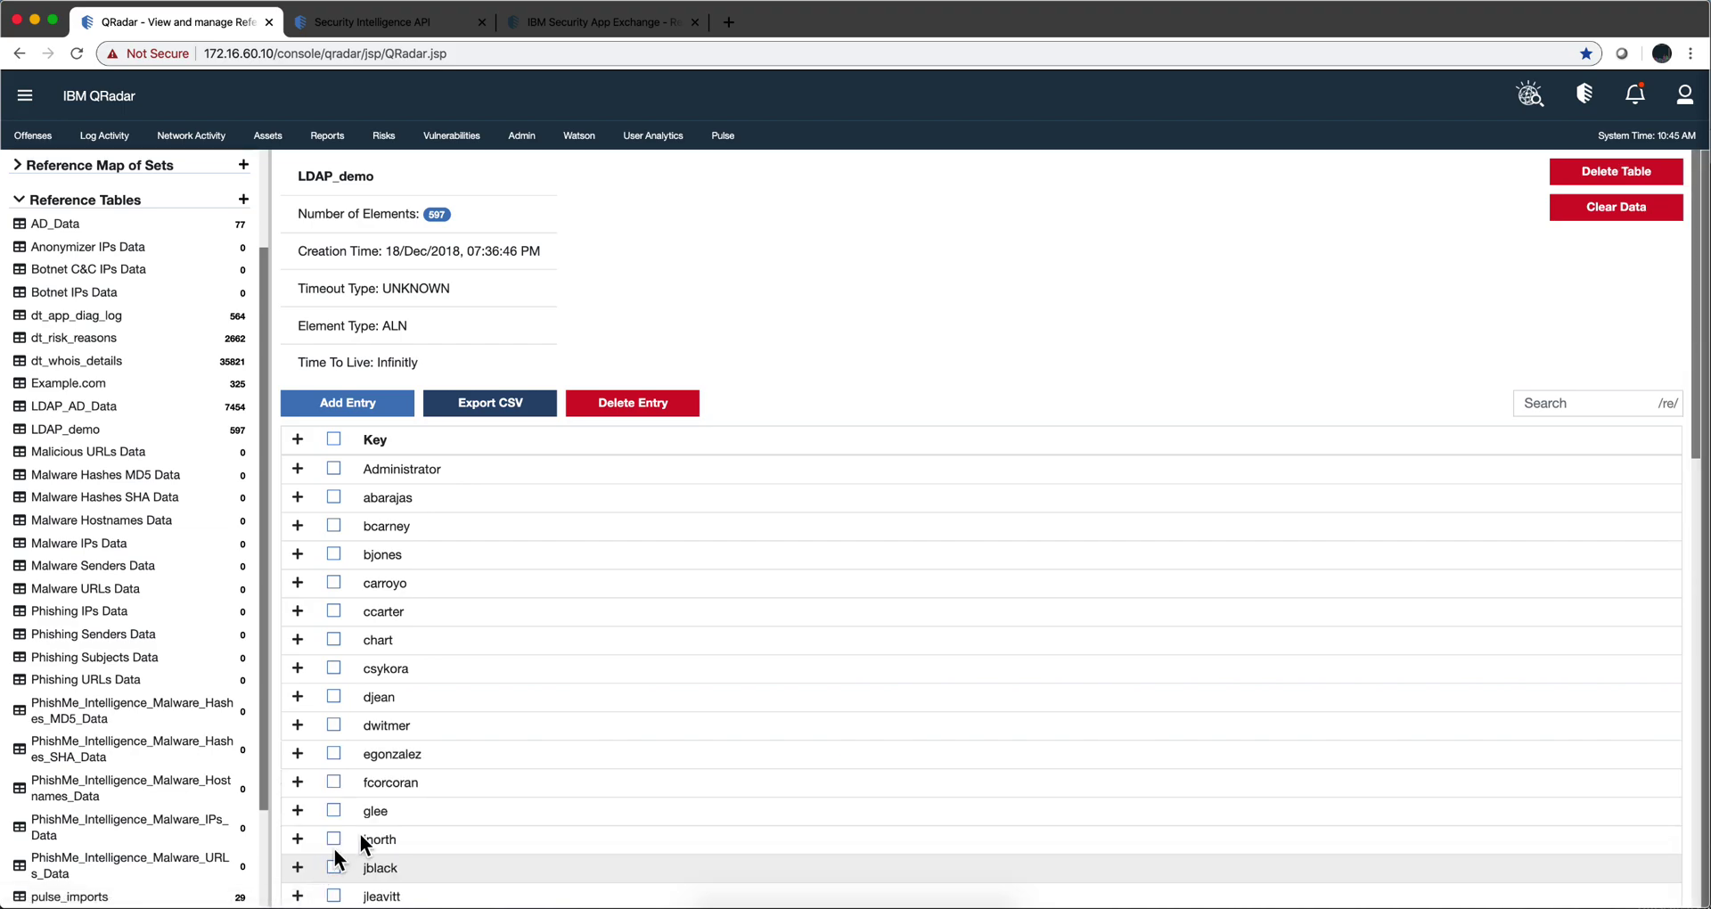
{"action": "left_click", "coordinate": [1540, 403]}
{"action": "type", "text": "barlo"}
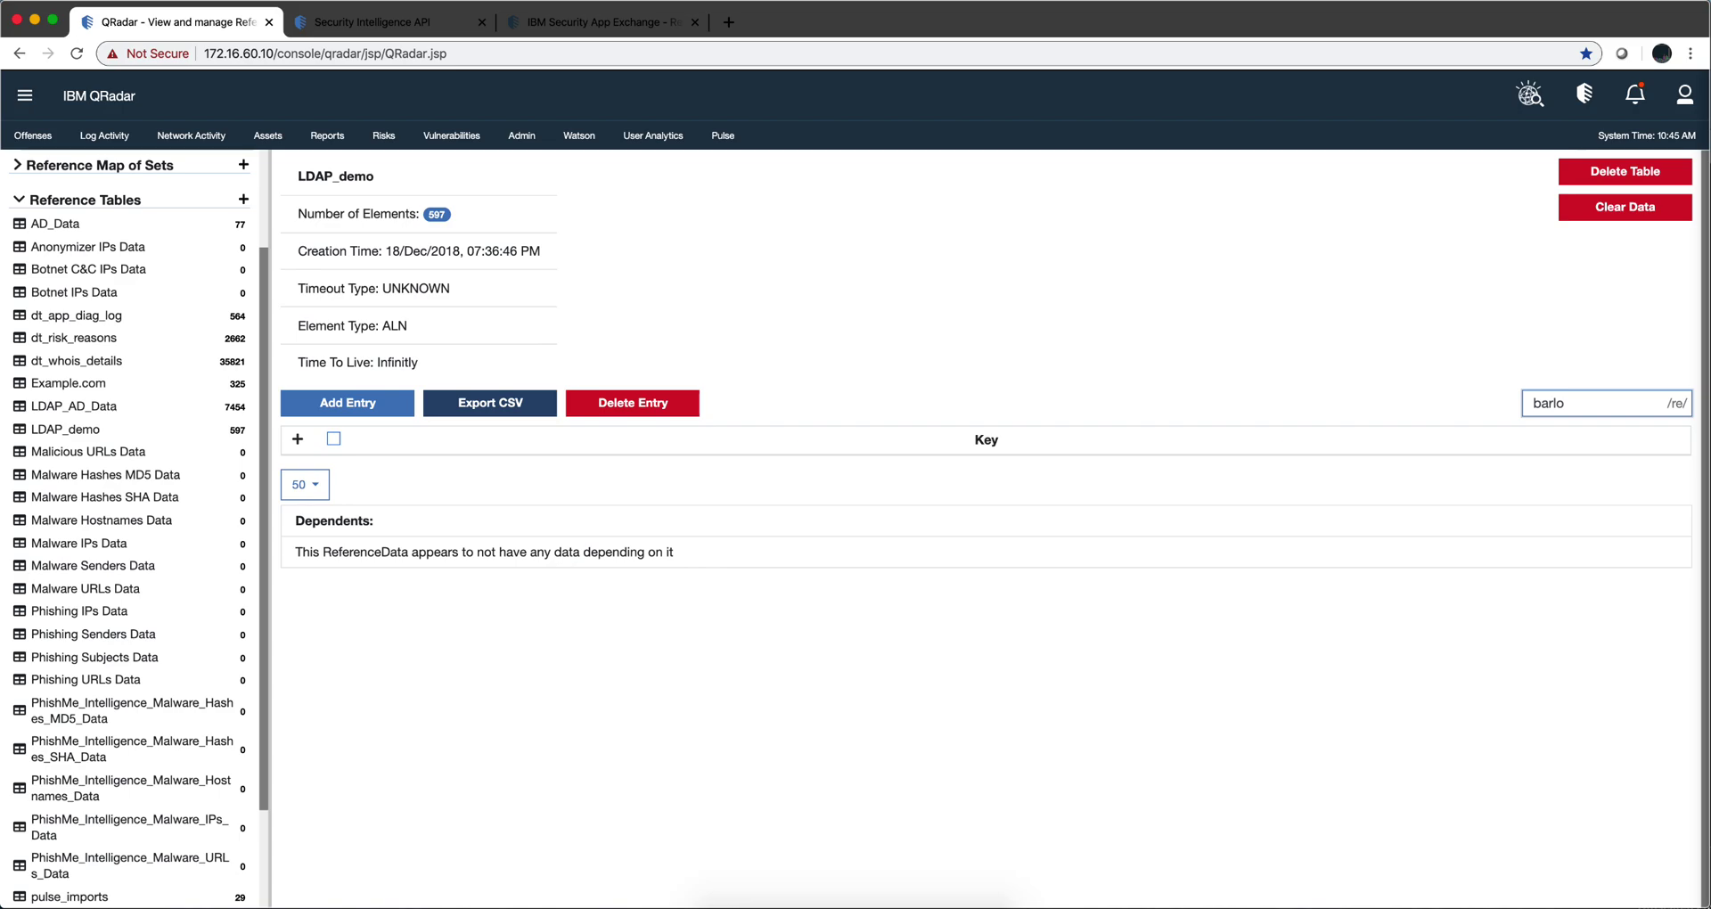
{"action": "key", "text": "BackSpace"}
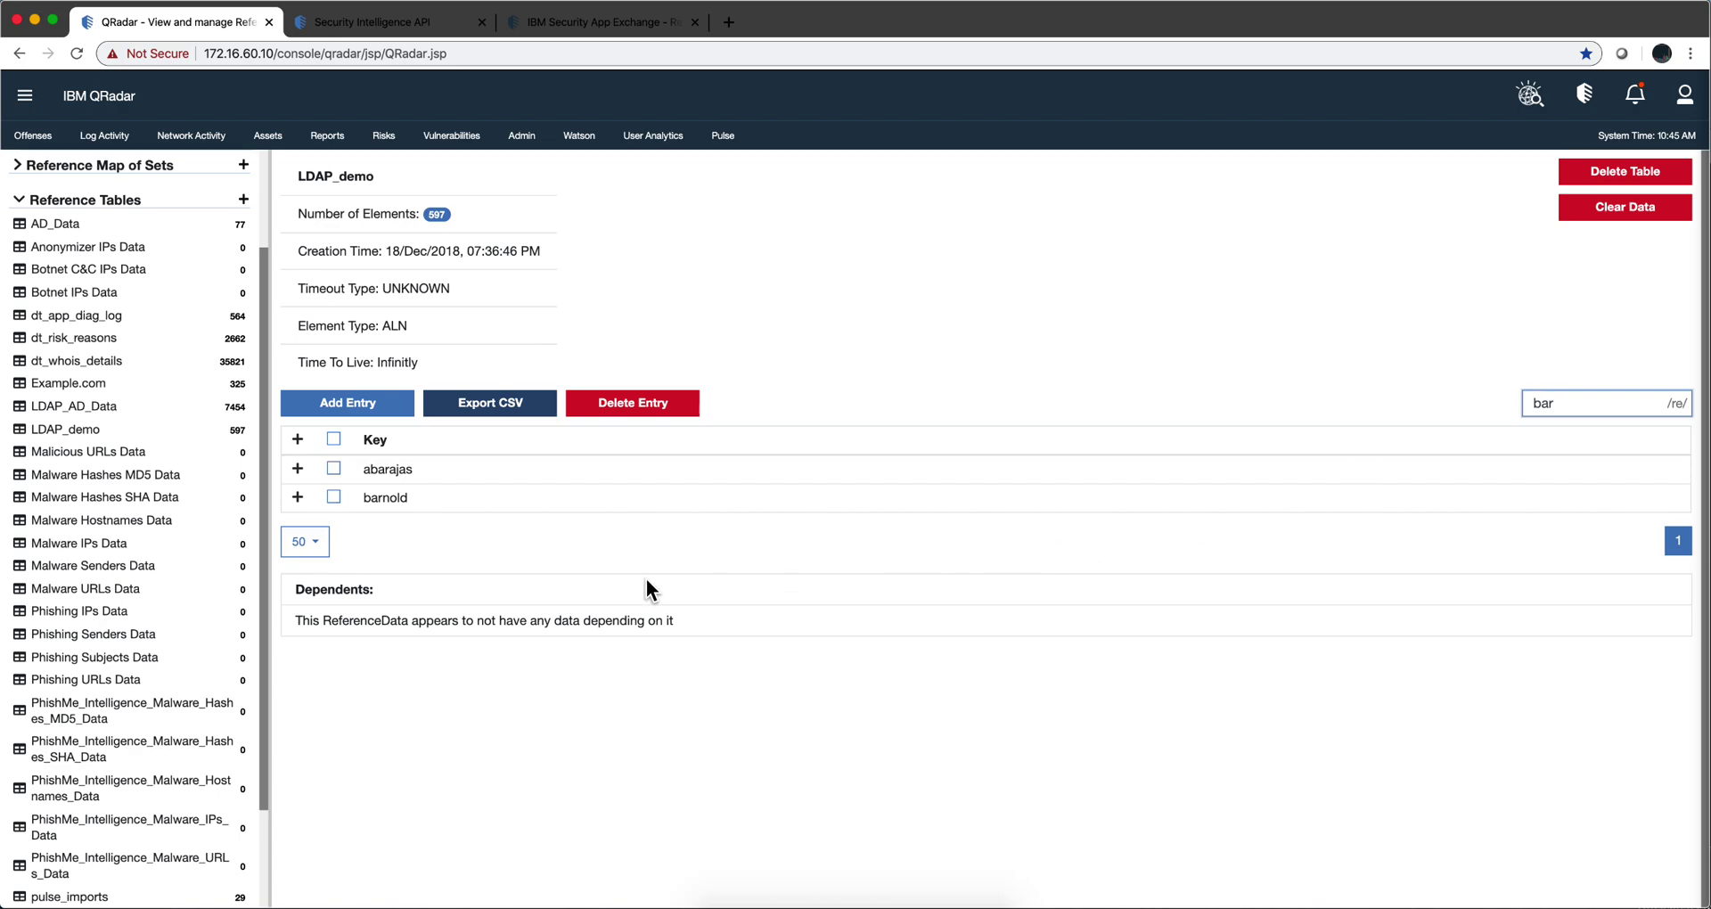
- Select and expand the second filtered user key in LDAP_demo, and examine its inner keys and values
{"action": "left_click", "coordinate": [333, 496]}
{"action": "left_click", "coordinate": [298, 497]}
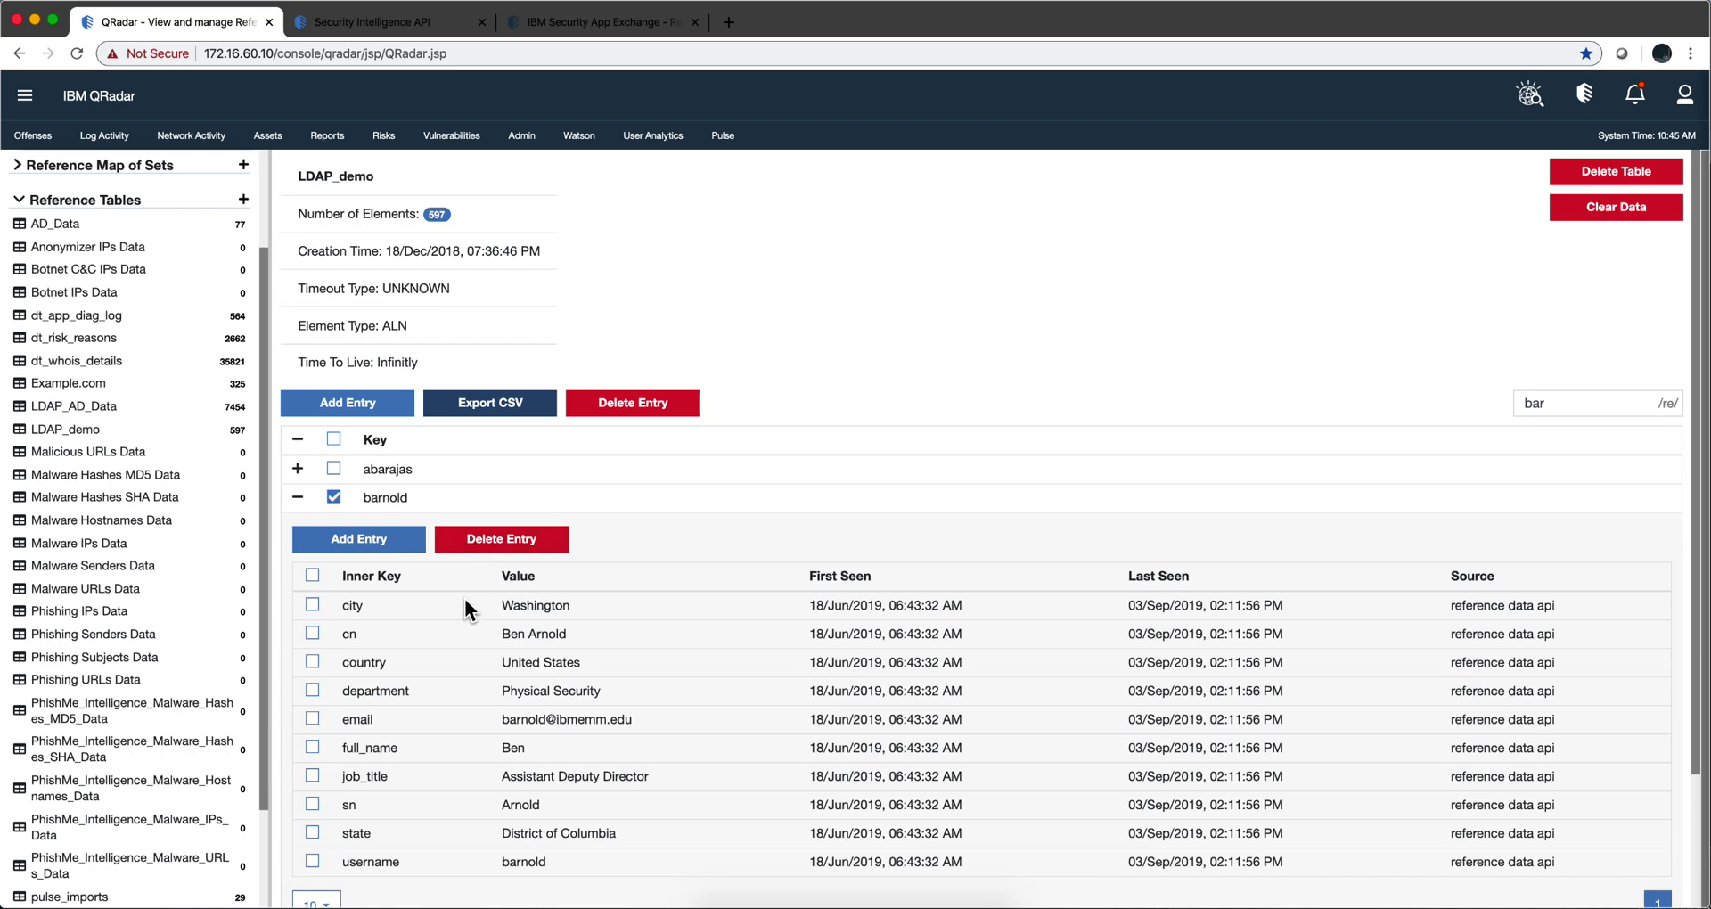
{"action": "scroll", "coordinate": [469, 659], "scroll_direction": "down", "scroll_amount": 2}
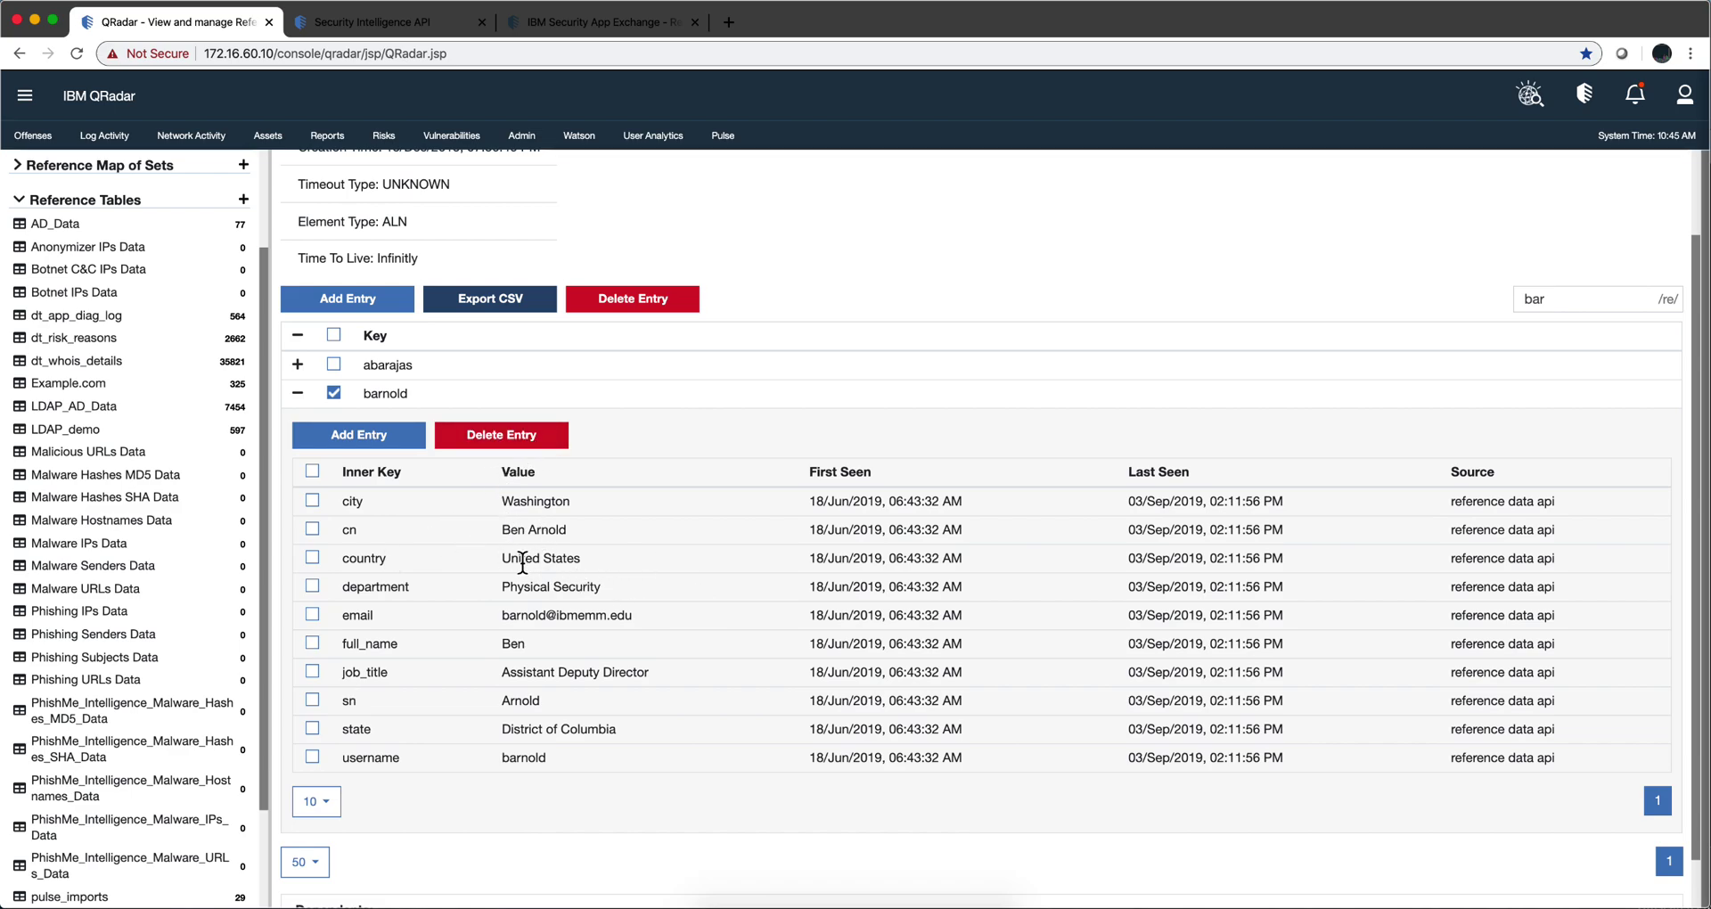
{"action": "scroll", "coordinate": [524, 563], "scroll_direction": "up", "scroll_amount": 3}
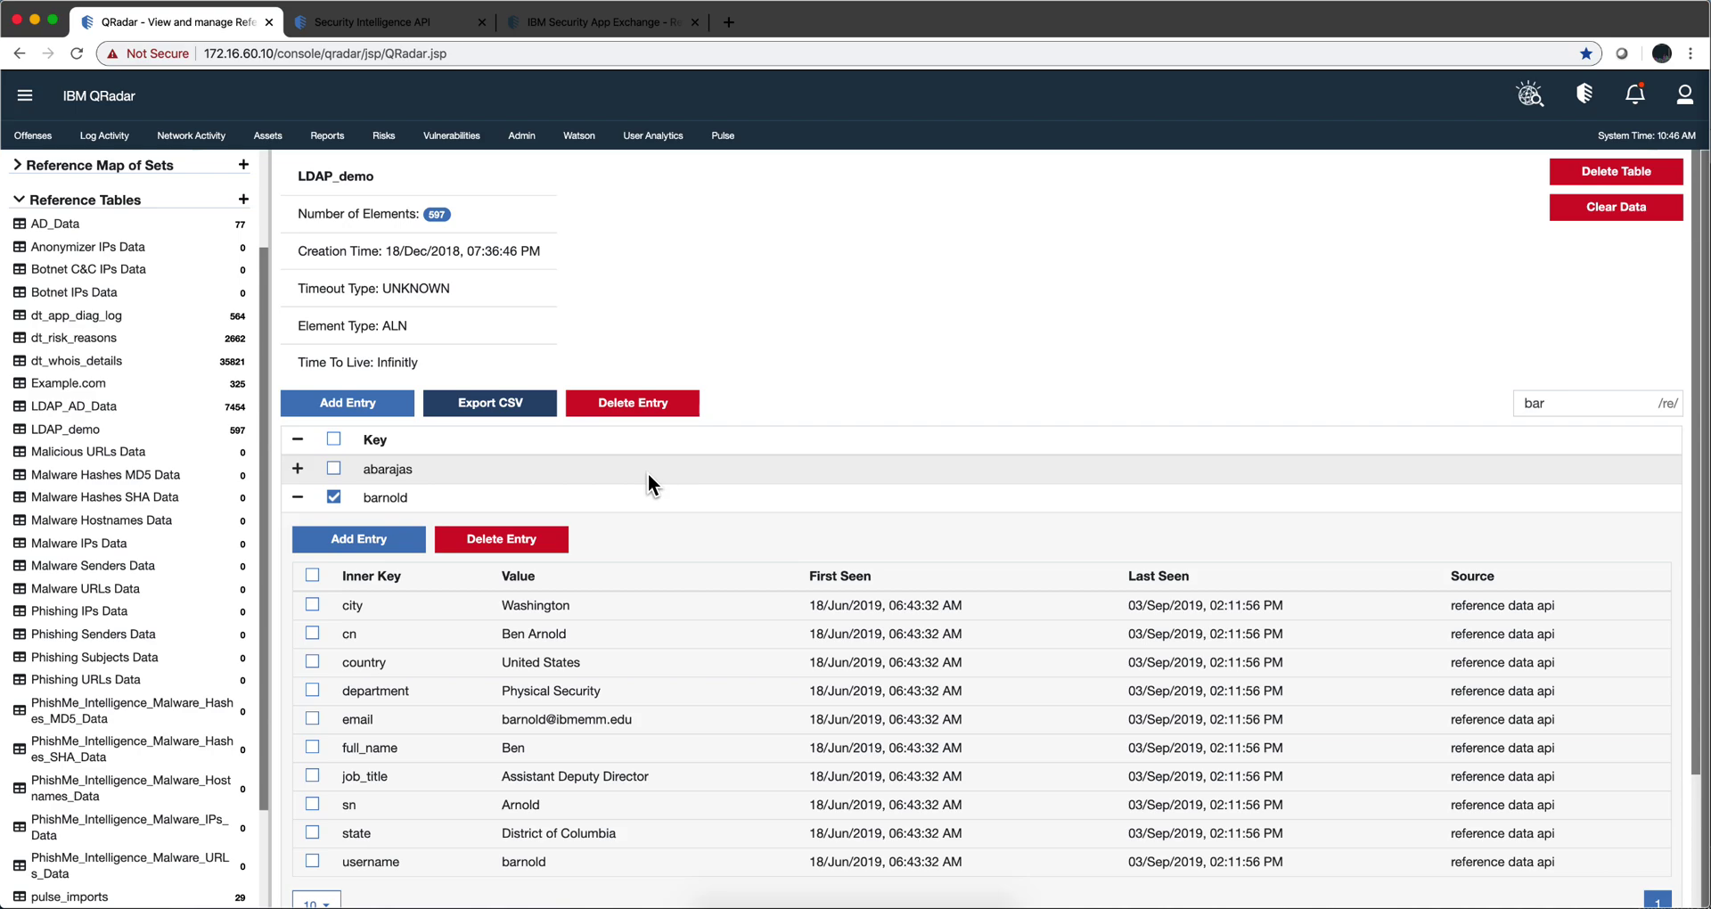
{"action": "scroll", "coordinate": [648, 475], "scroll_direction": "down", "scroll_amount": 3}
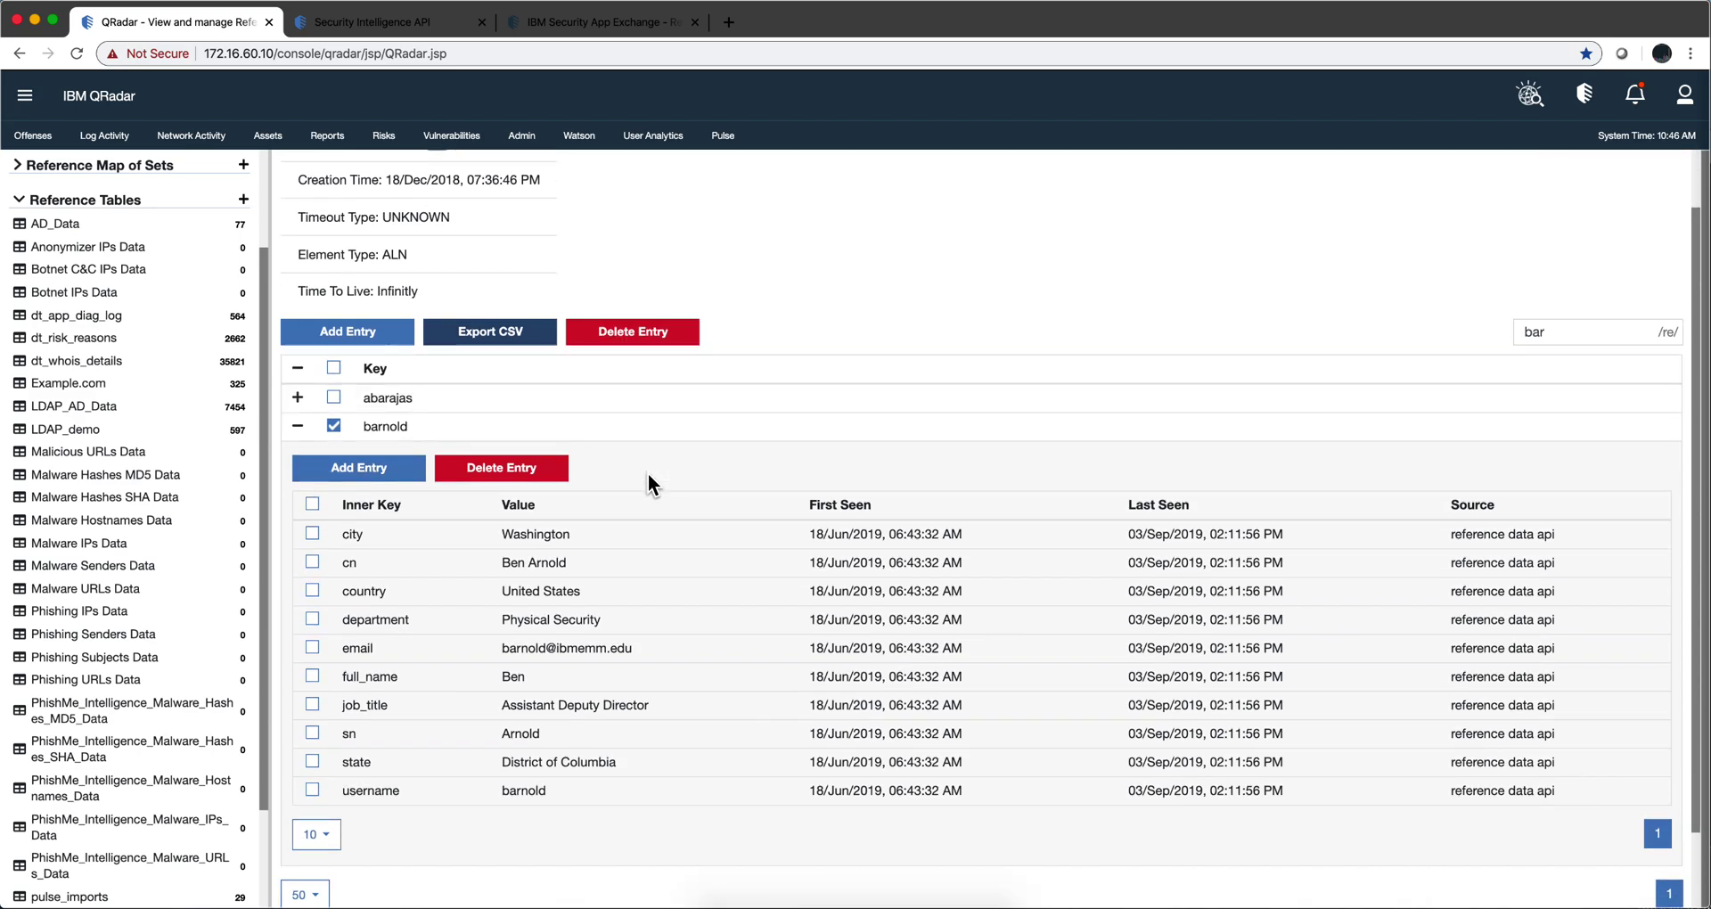